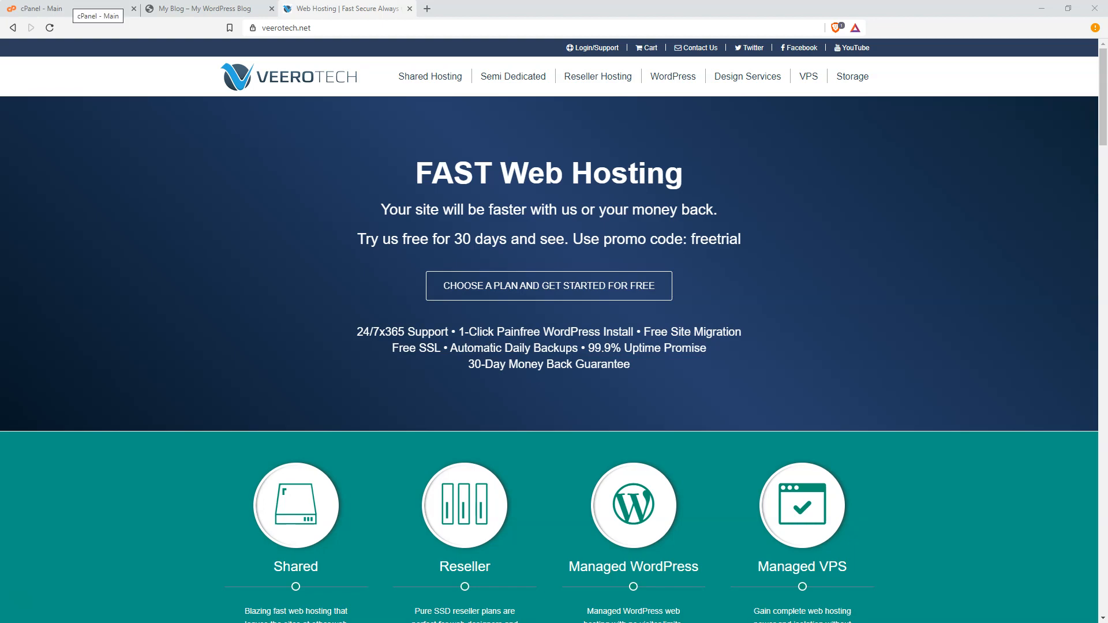
Step: Review the WordPress blog's home page and its "Hello world!" post with the comments
click(73, 9)
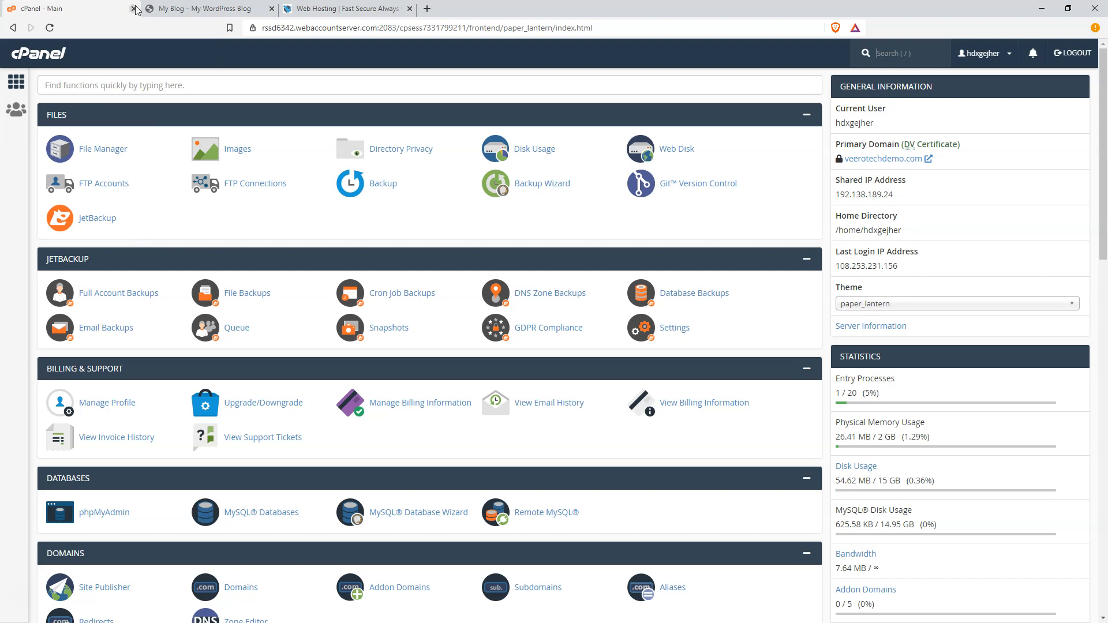
click(180, 7)
scroll(346, 259, down, 4)
drag(168, 292, 563, 506)
click(492, 465)
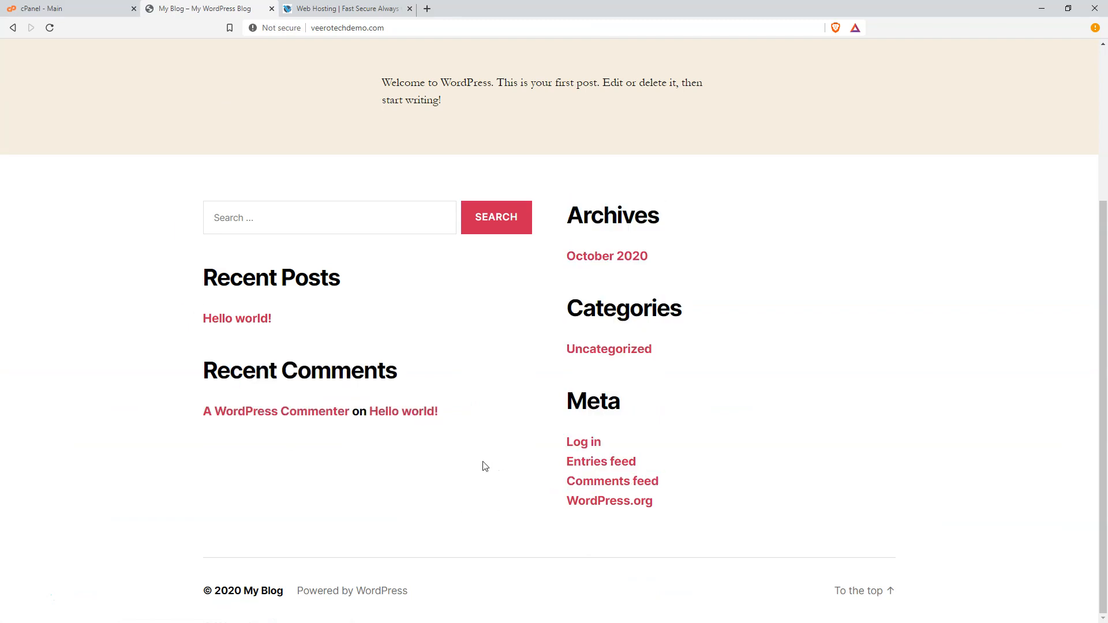
scroll(199, 411, up, 4)
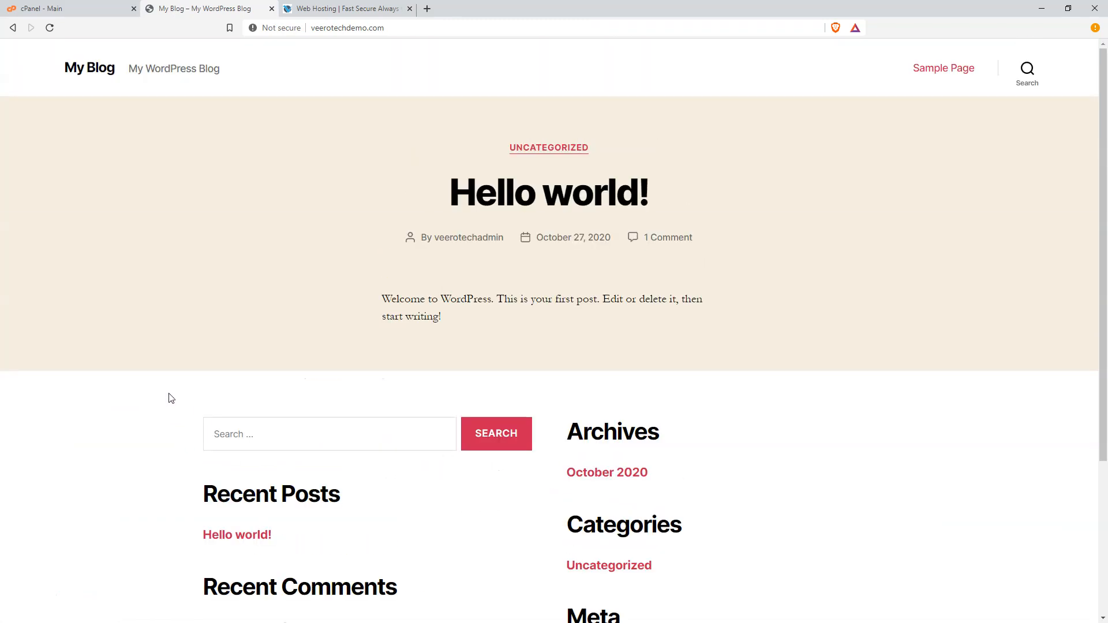
scroll(173, 397, down, 3)
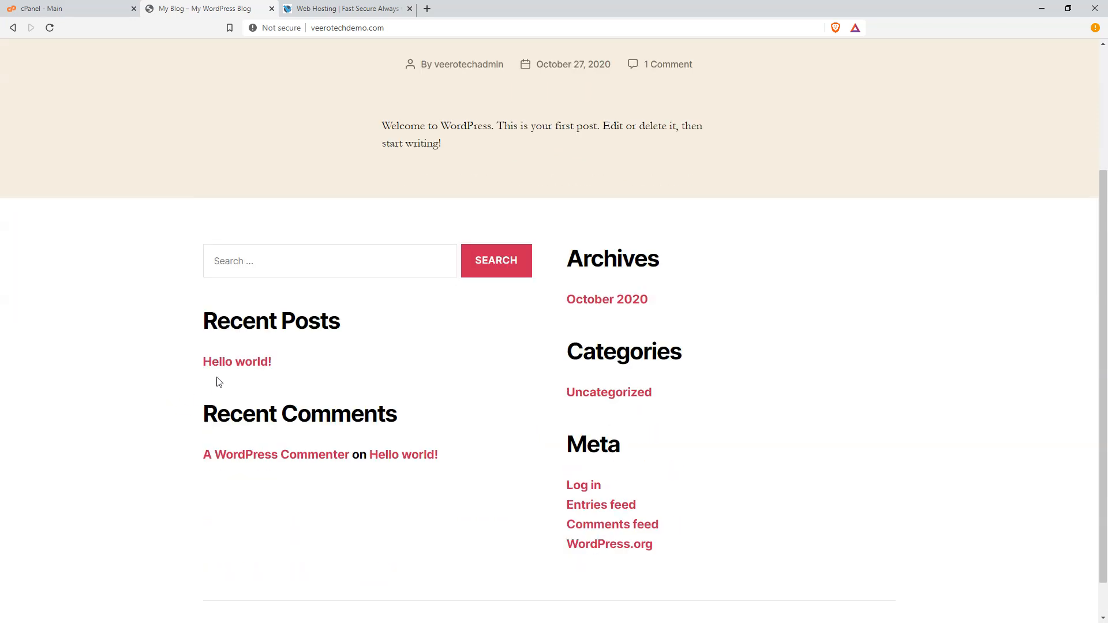
click(243, 368)
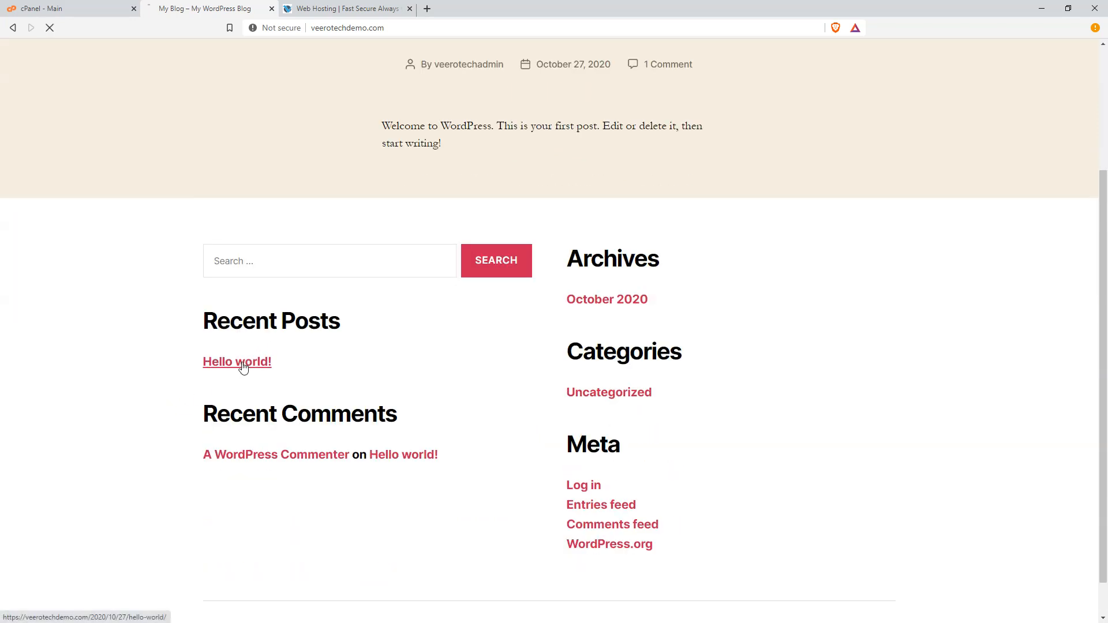
scroll(357, 410, down, 9)
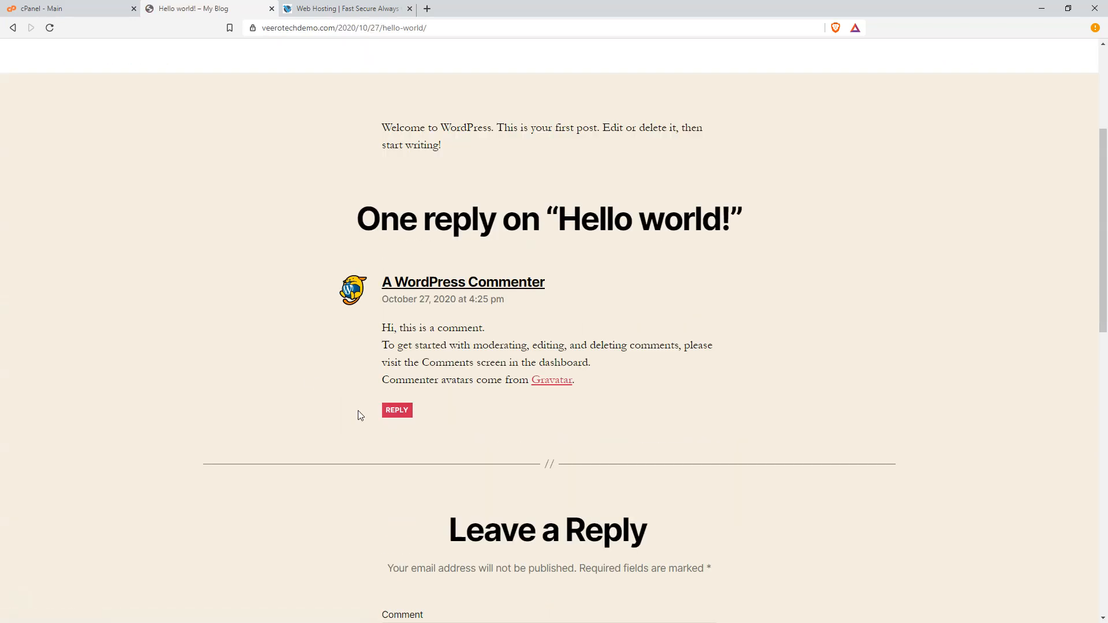
scroll(339, 390, up, 9)
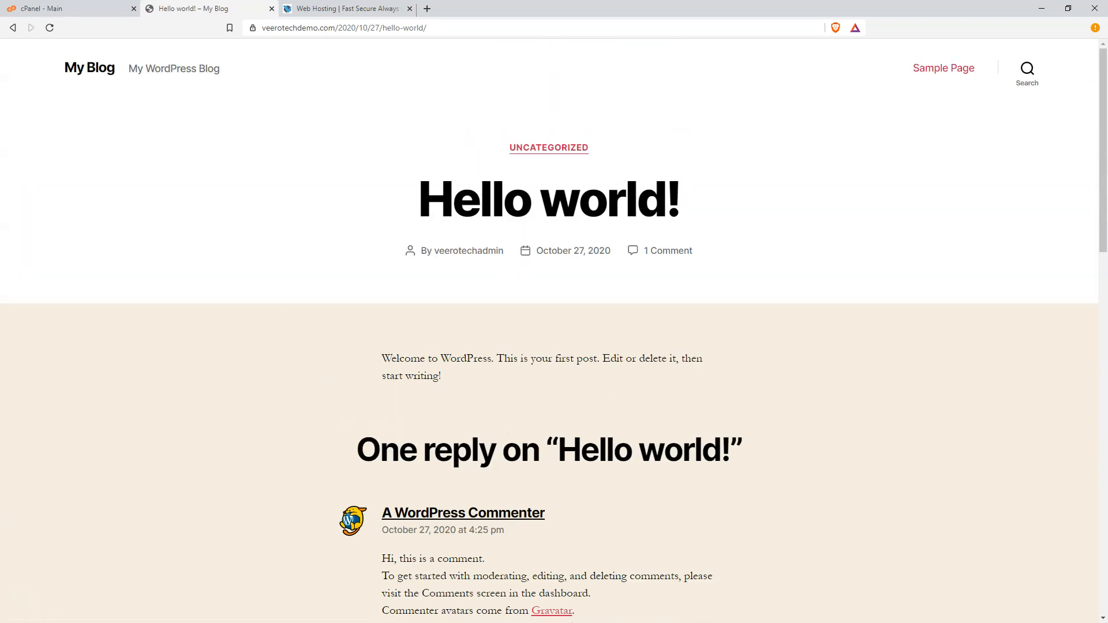
Step: Open the public_html folder in cPanel's File Manager and turn on the display of hidden files
click(103, 9)
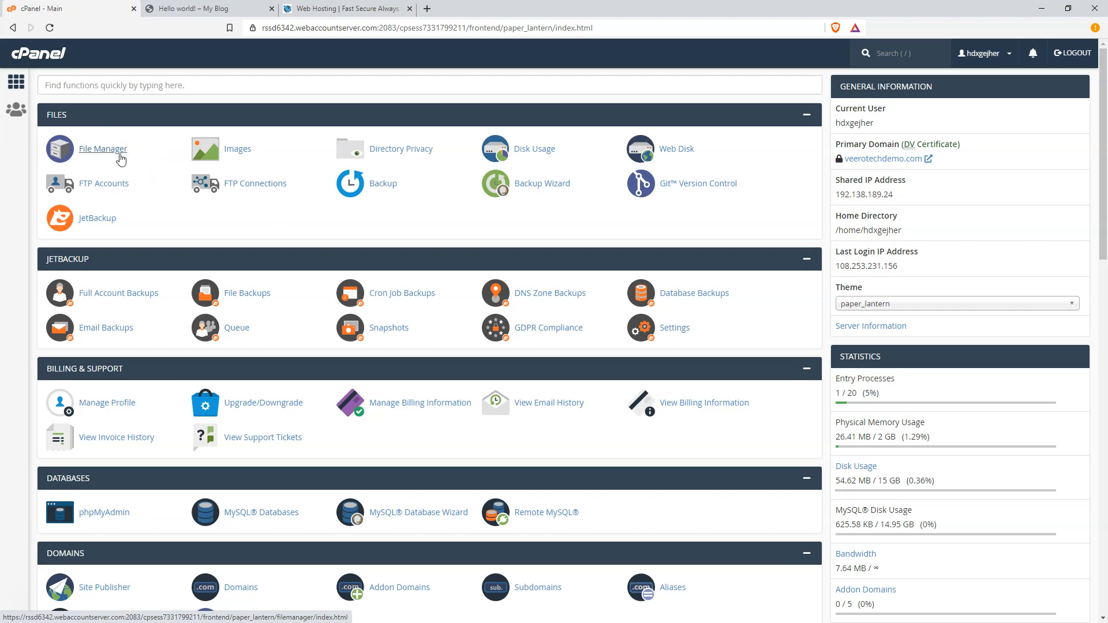
click(118, 151)
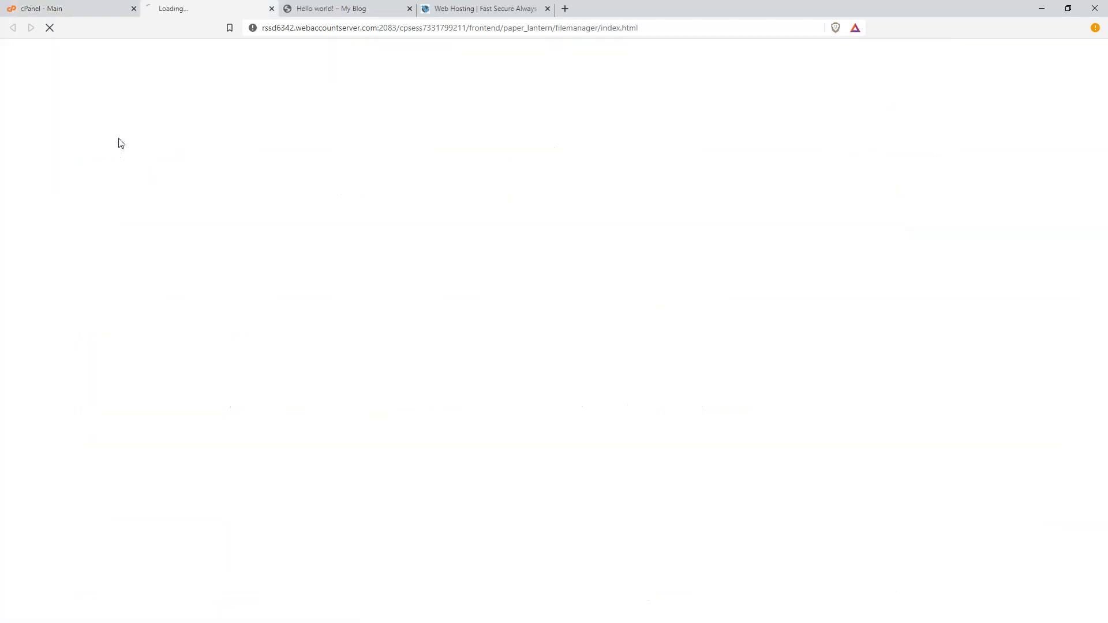
double_click(285, 221)
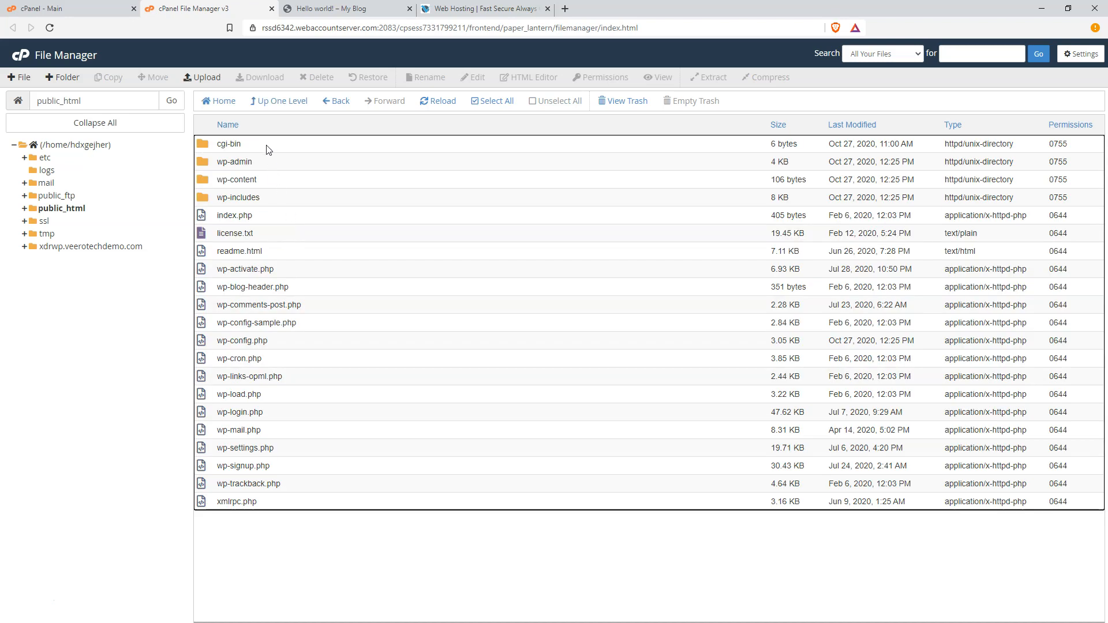
click(1084, 58)
click(452, 374)
click(655, 417)
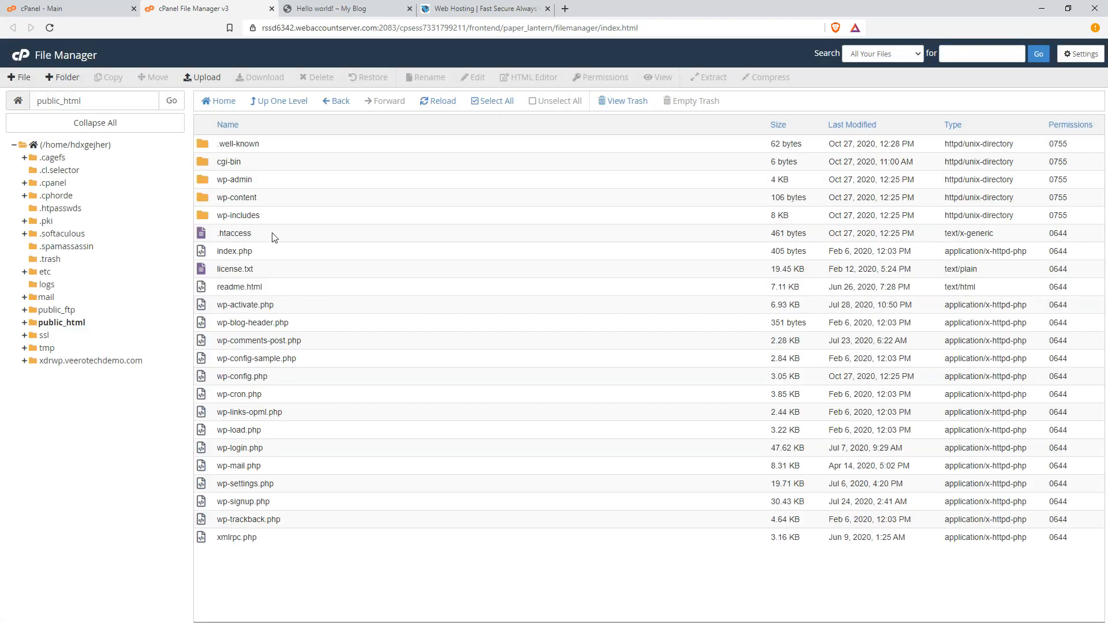
Step: Examine the .htaccess file and core WordPress folders in public_html, including the plugins, themes and uploads folders inside wp-content
click(274, 237)
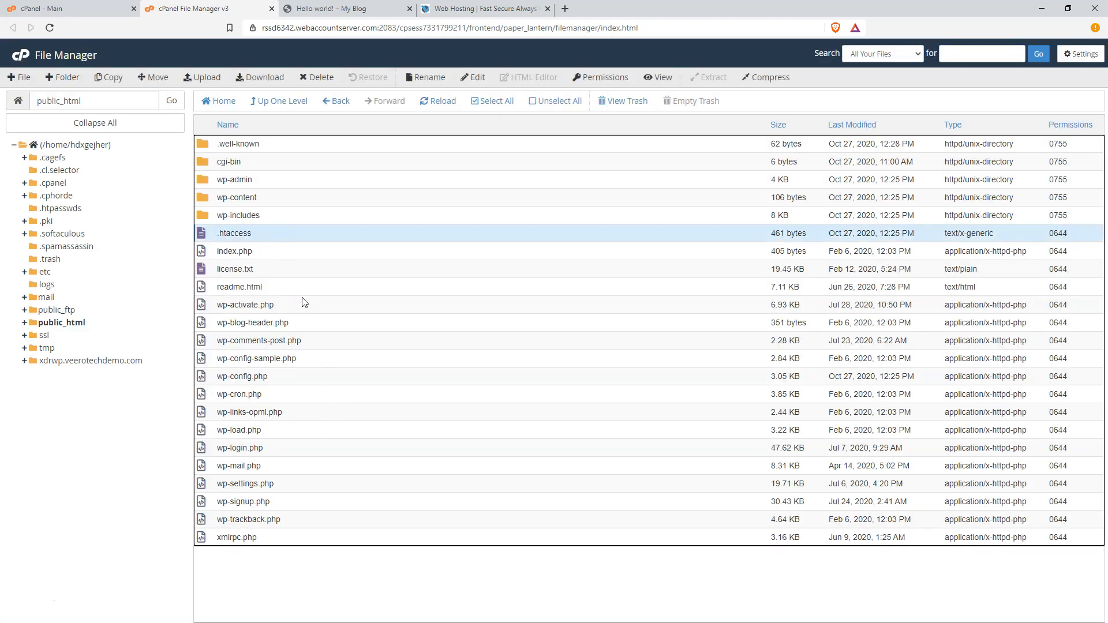
click(264, 182)
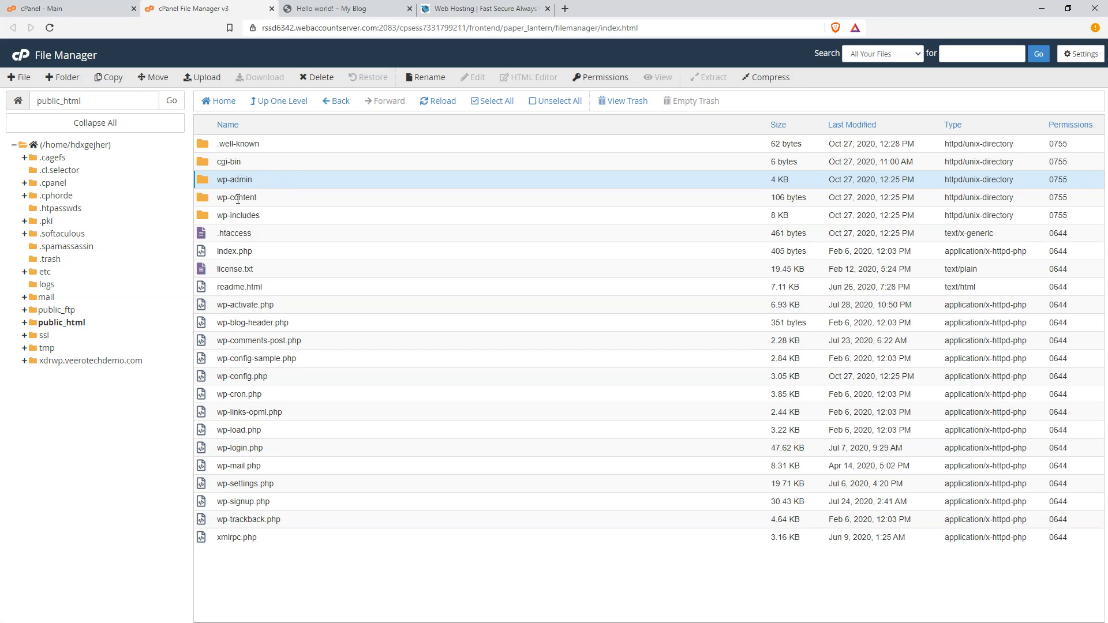
click(279, 217)
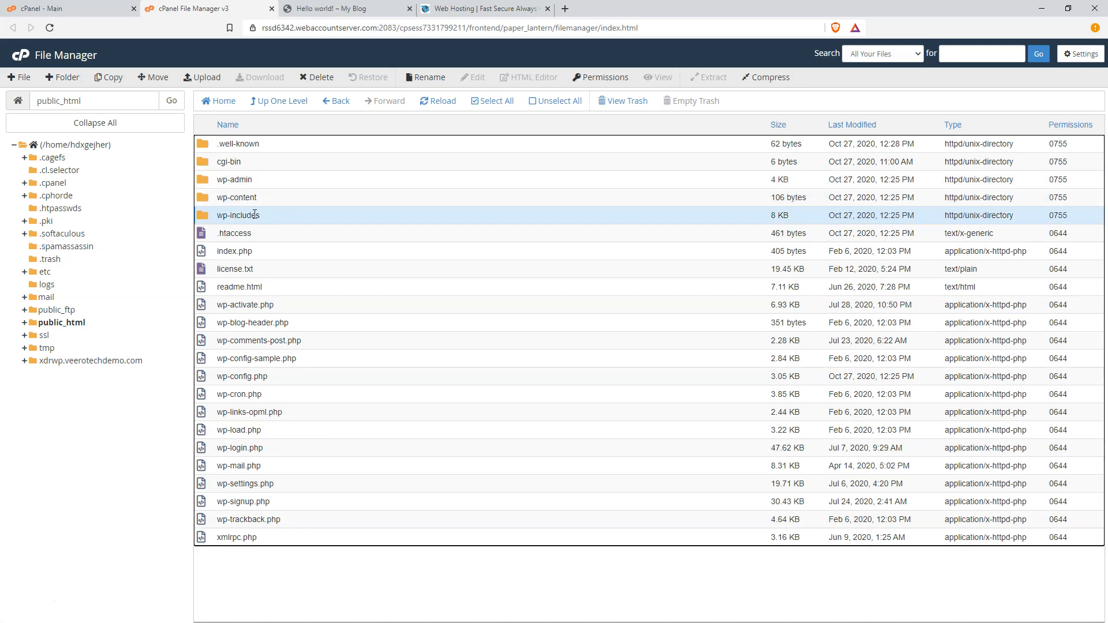
click(266, 199)
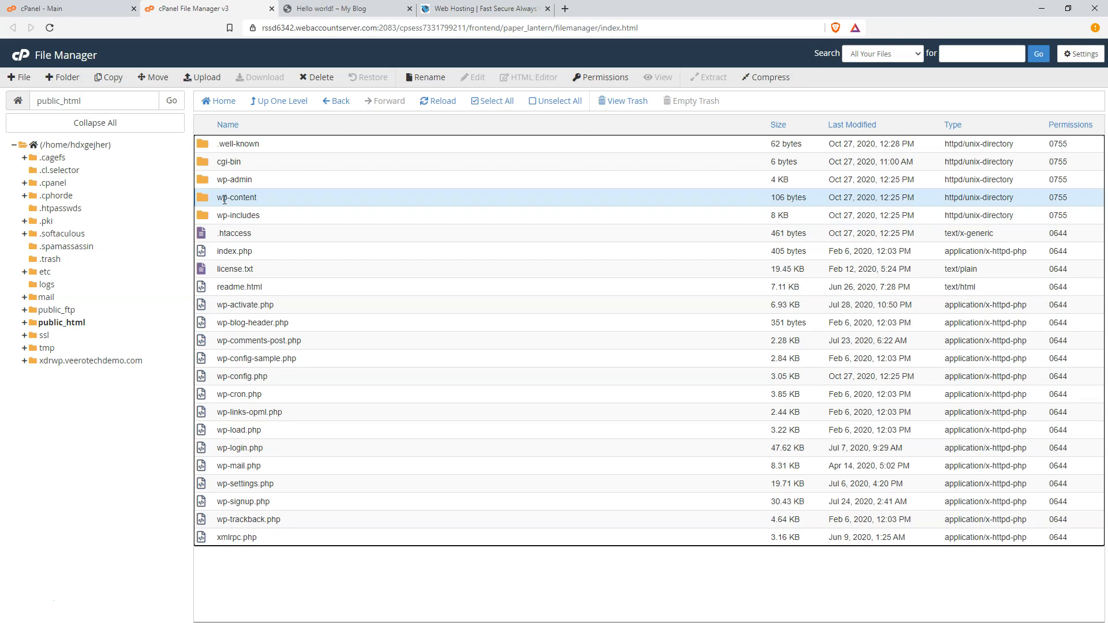
double_click(272, 204)
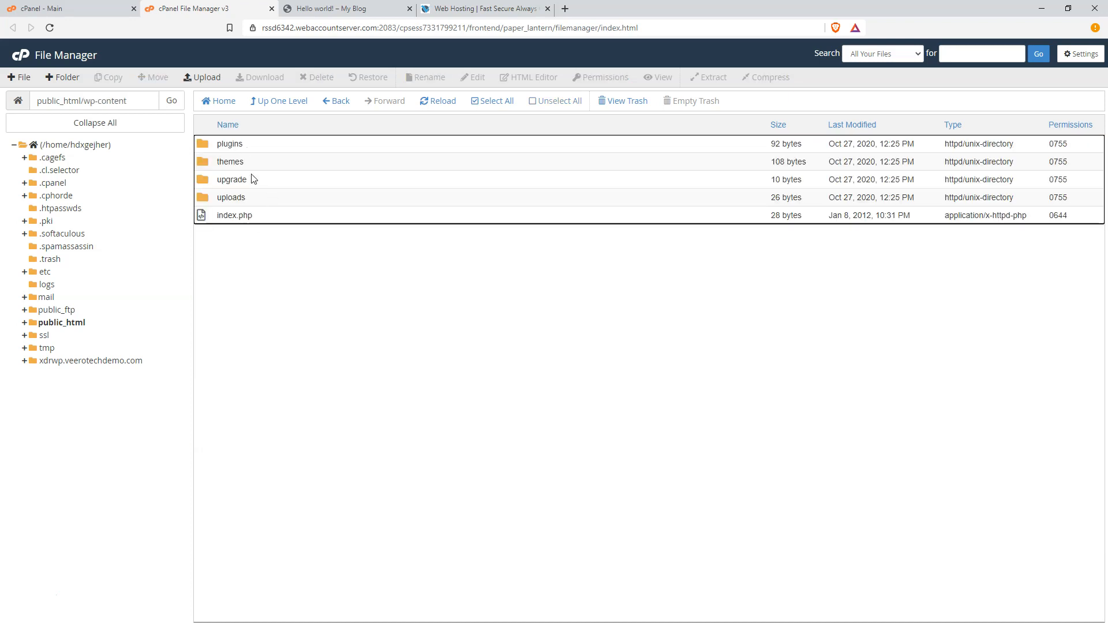
click(253, 147)
click(255, 164)
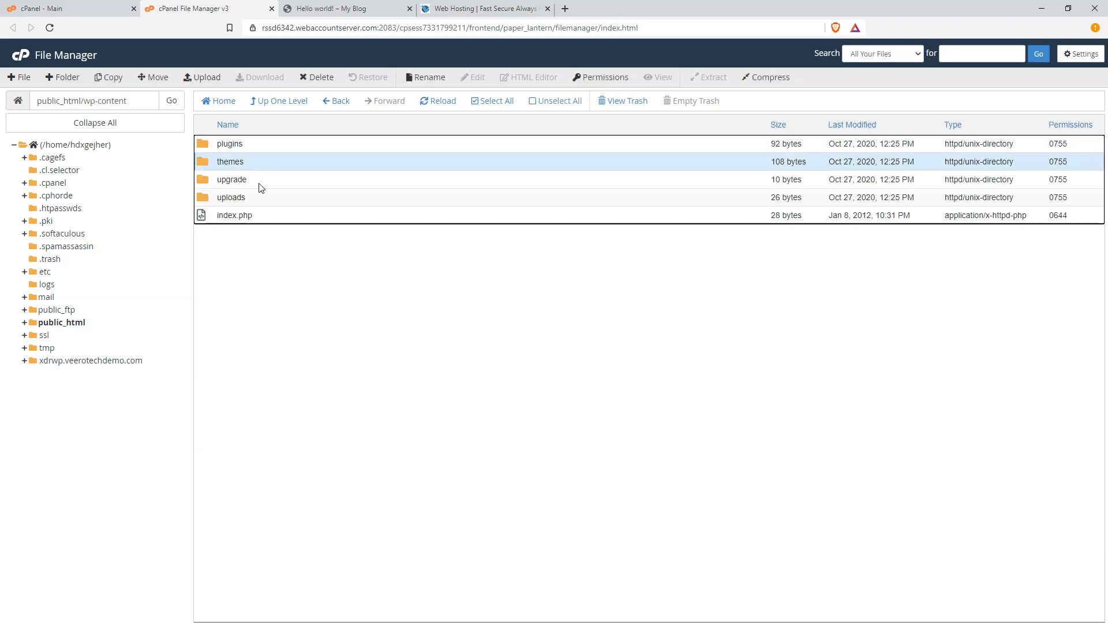
click(260, 199)
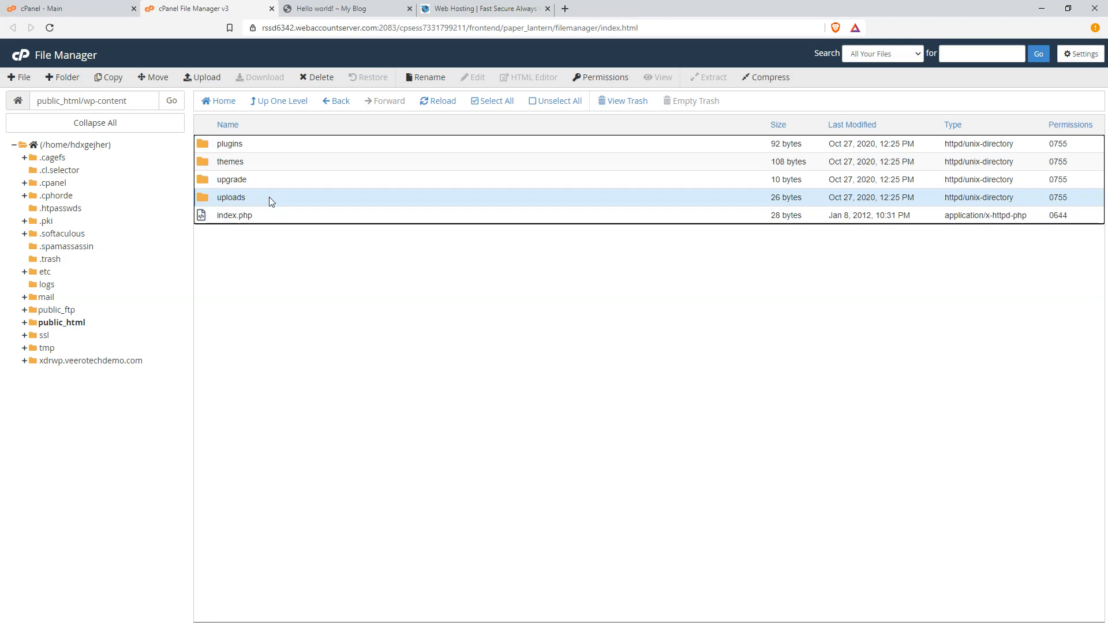
Step: Look over the blog post's content and inspect the uploads folder inside wp-content
click(351, 12)
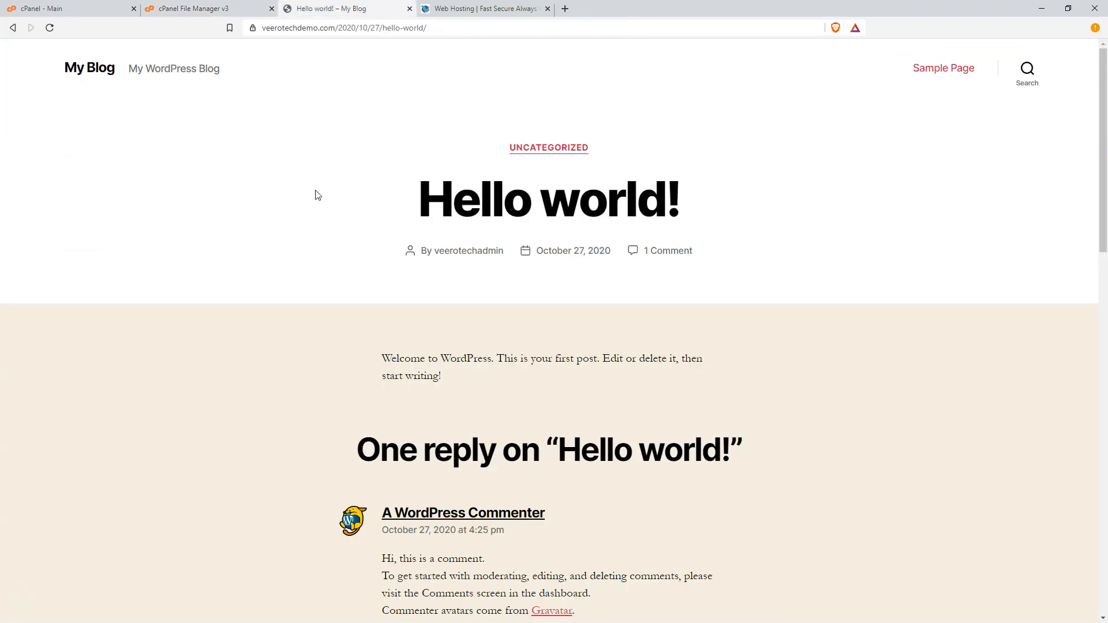
scroll(371, 376, down, 4)
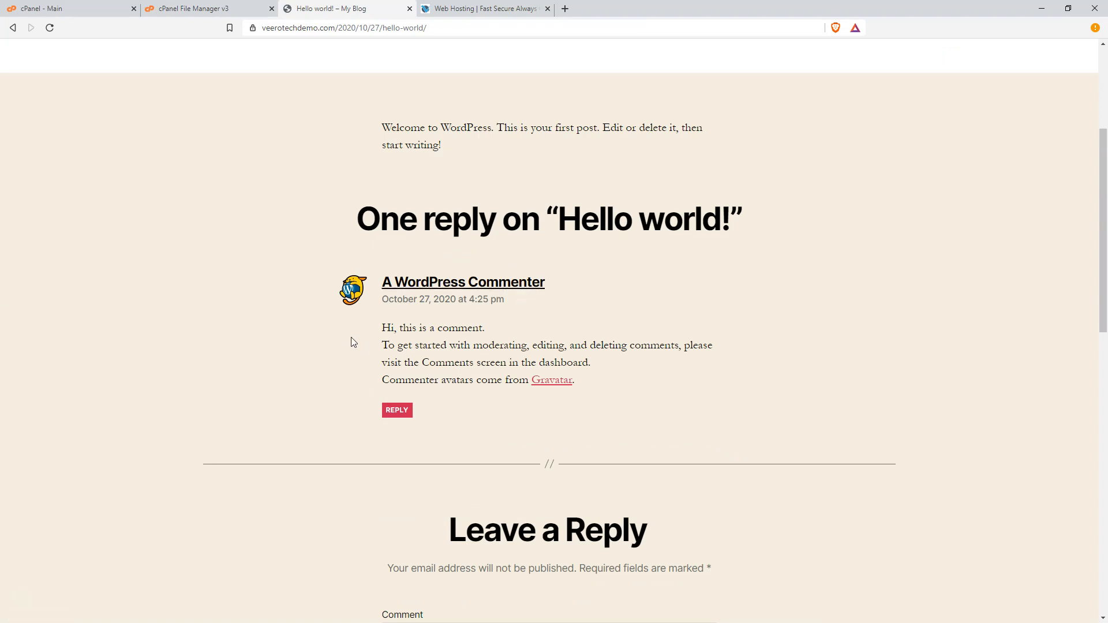
click(221, 7)
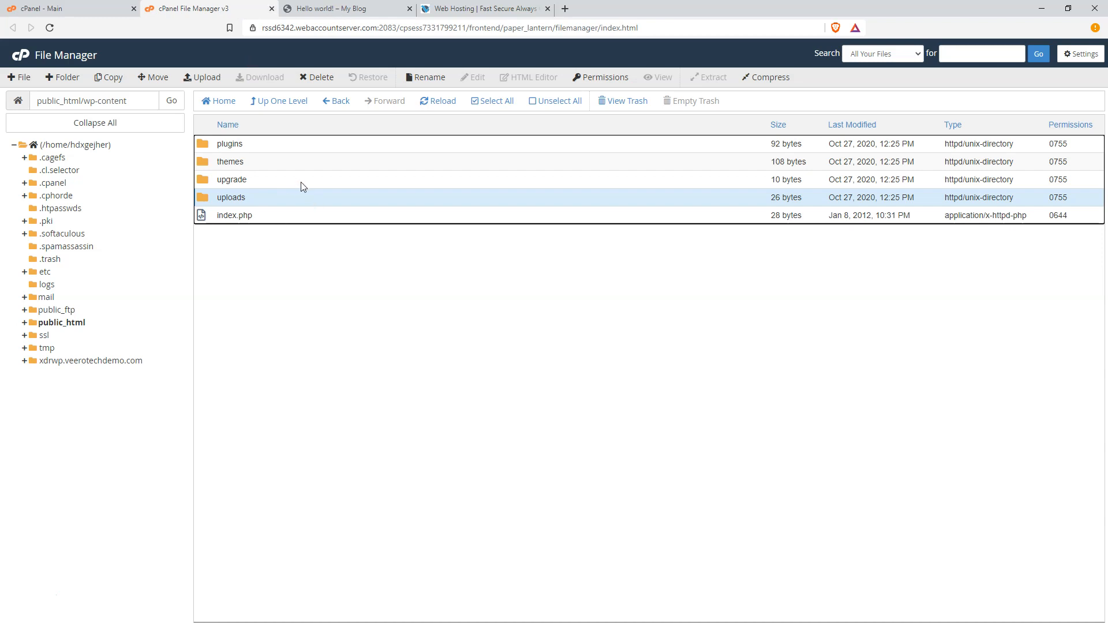
double_click(260, 199)
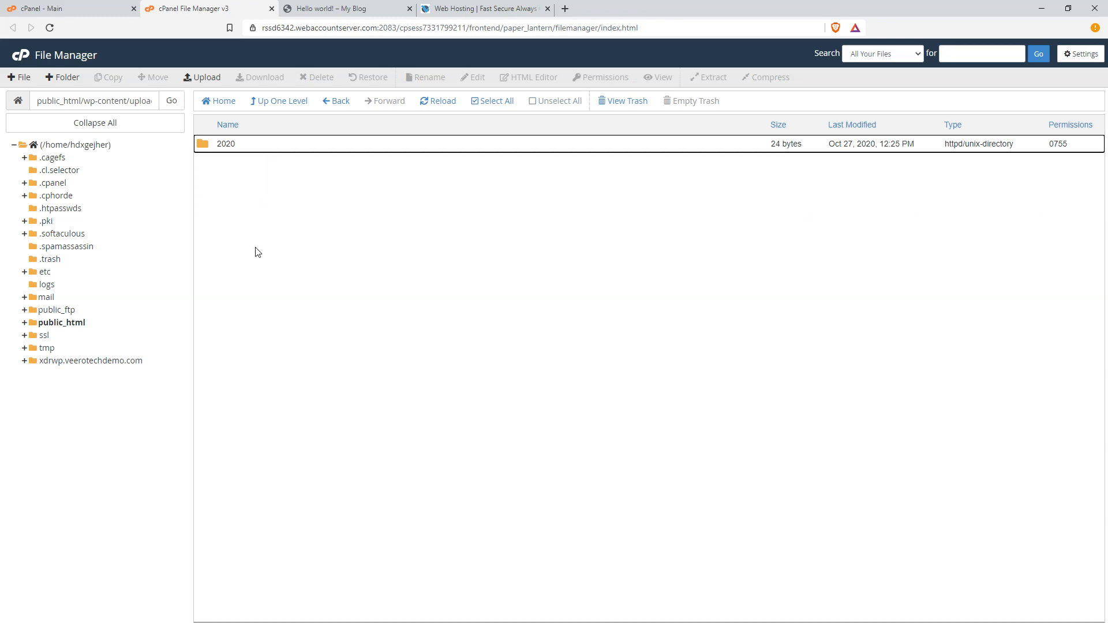
click(282, 101)
click(257, 199)
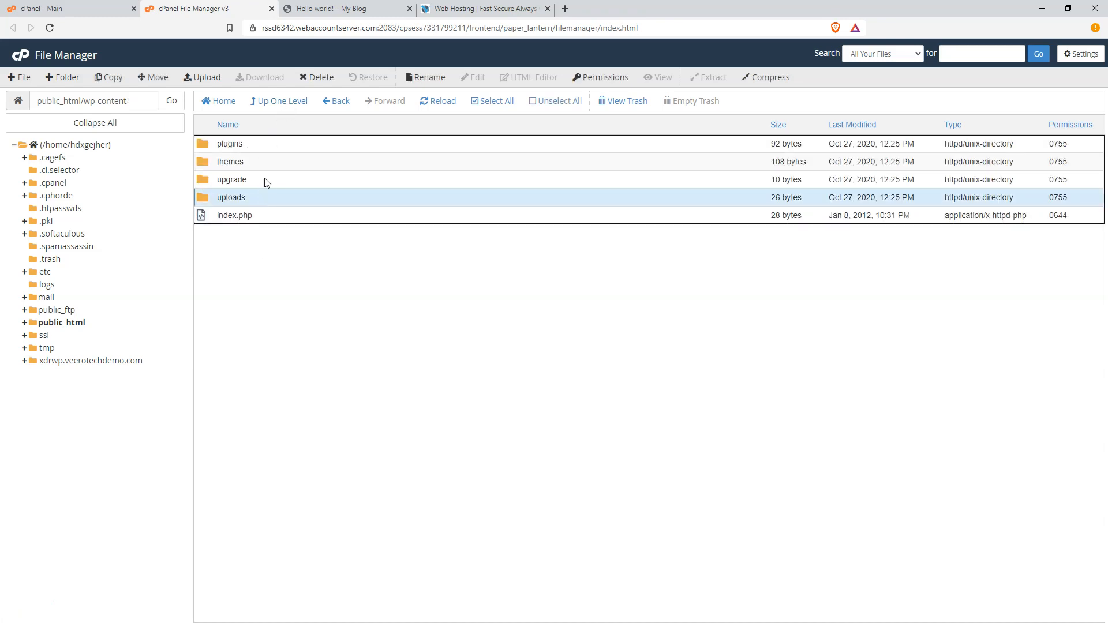
Step: Return to public_html and create a new folder named "backup" there
click(282, 102)
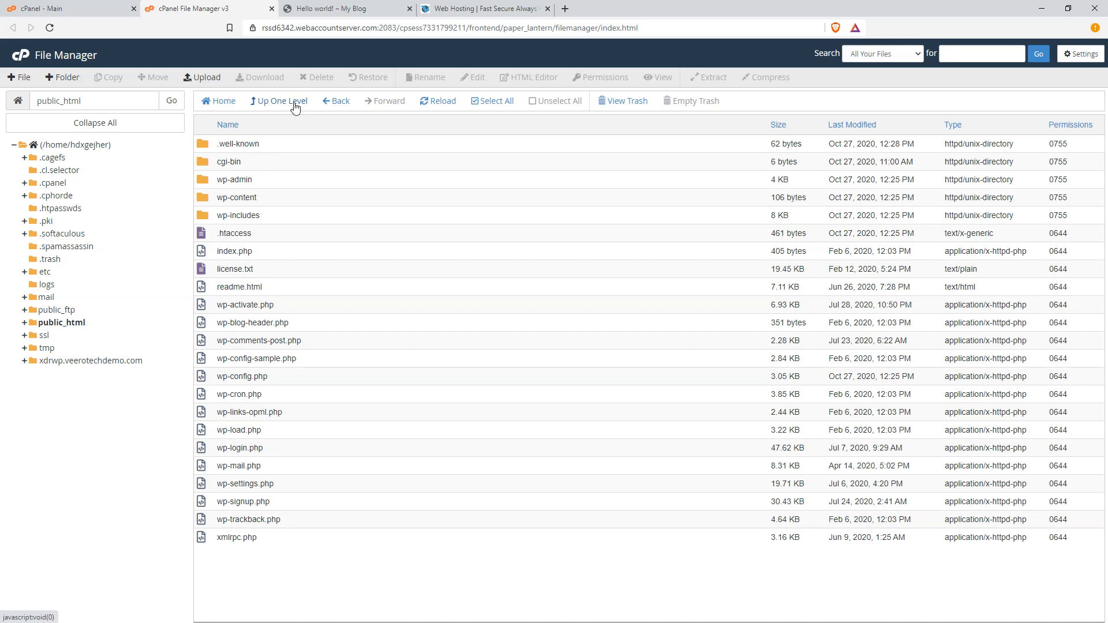
right_click(297, 577)
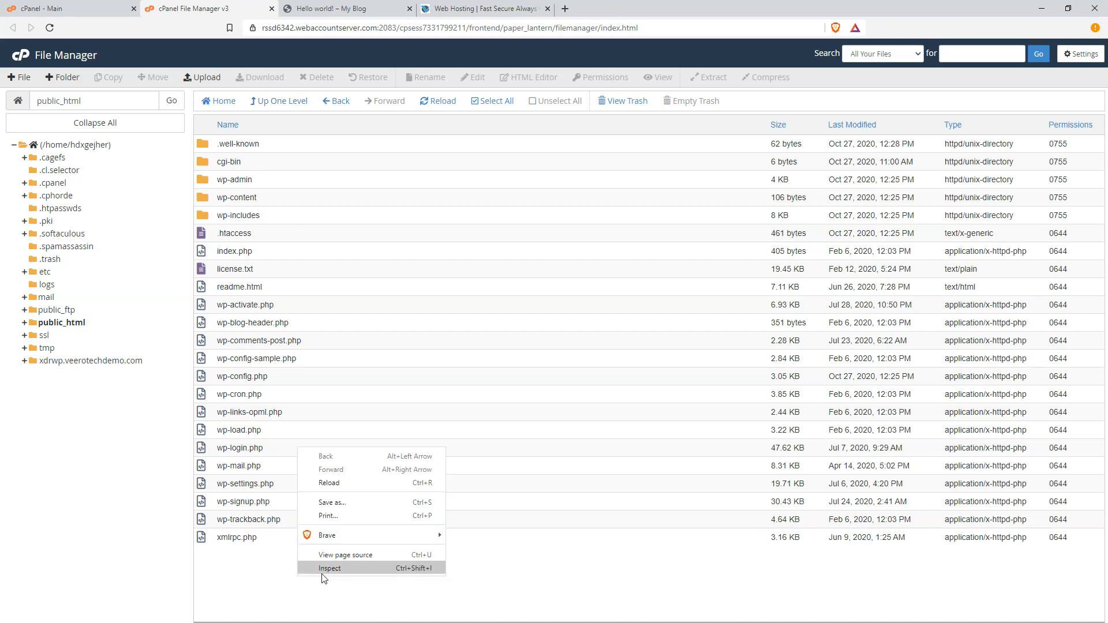
click(62, 77)
text(backup)
click(632, 387)
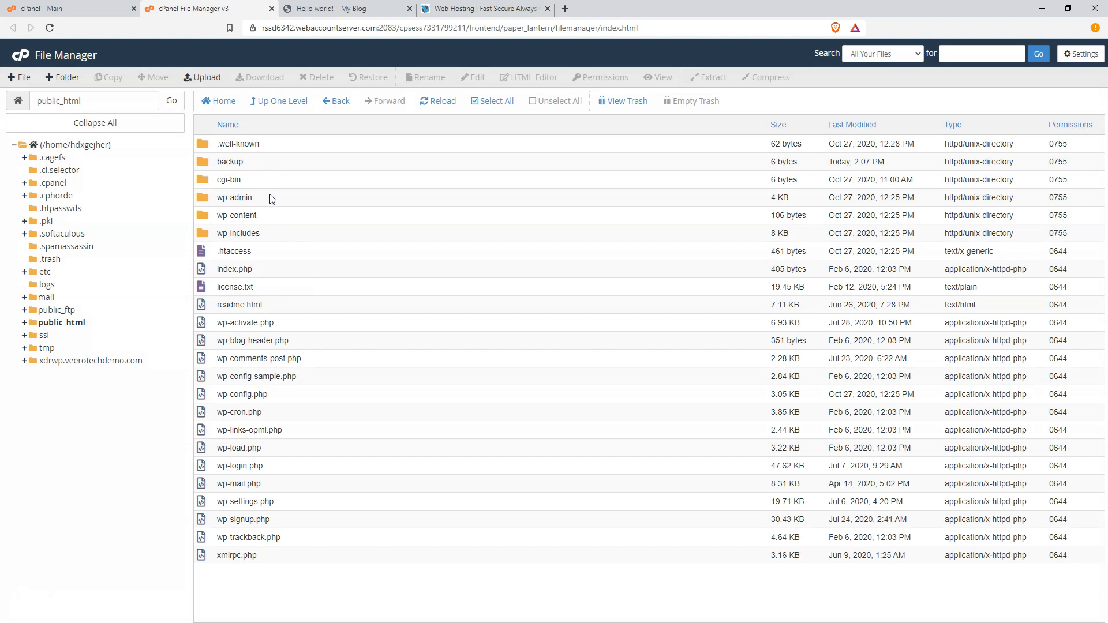
Step: Copy all WordPress folders and files from wp-admin through xmlrpc.php into /public_html/backup
click(271, 199)
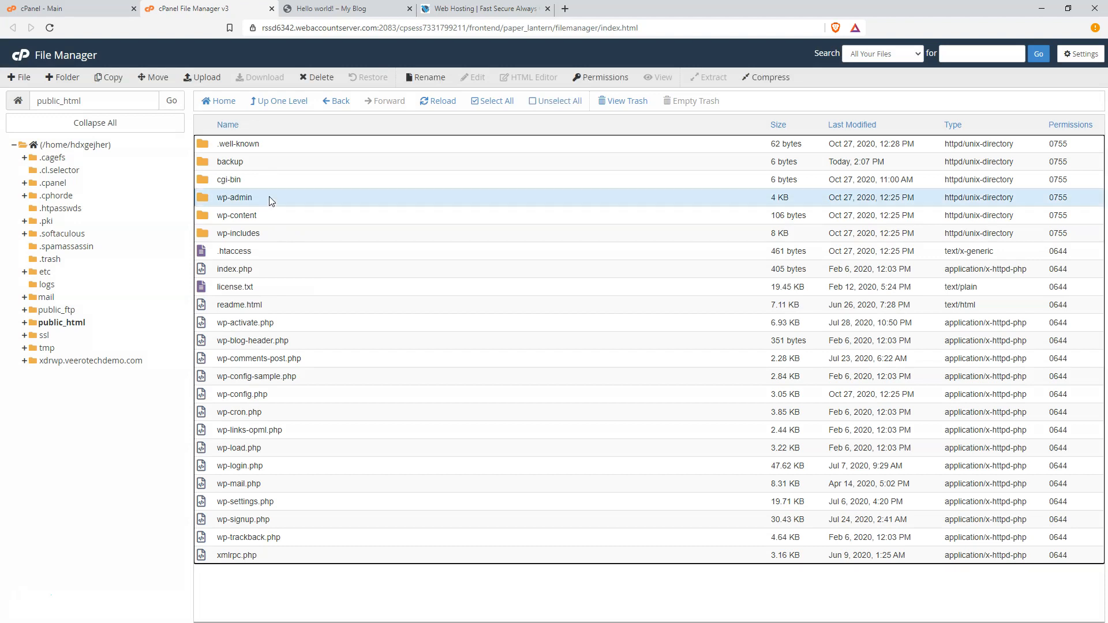
shift+click(290, 555)
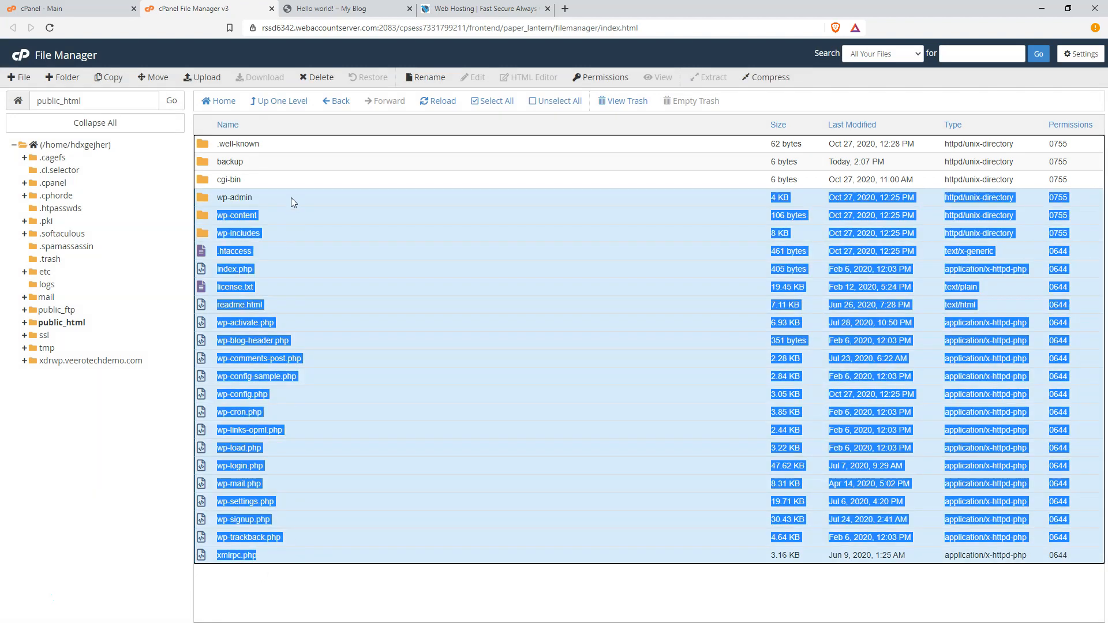
right_click(291, 197)
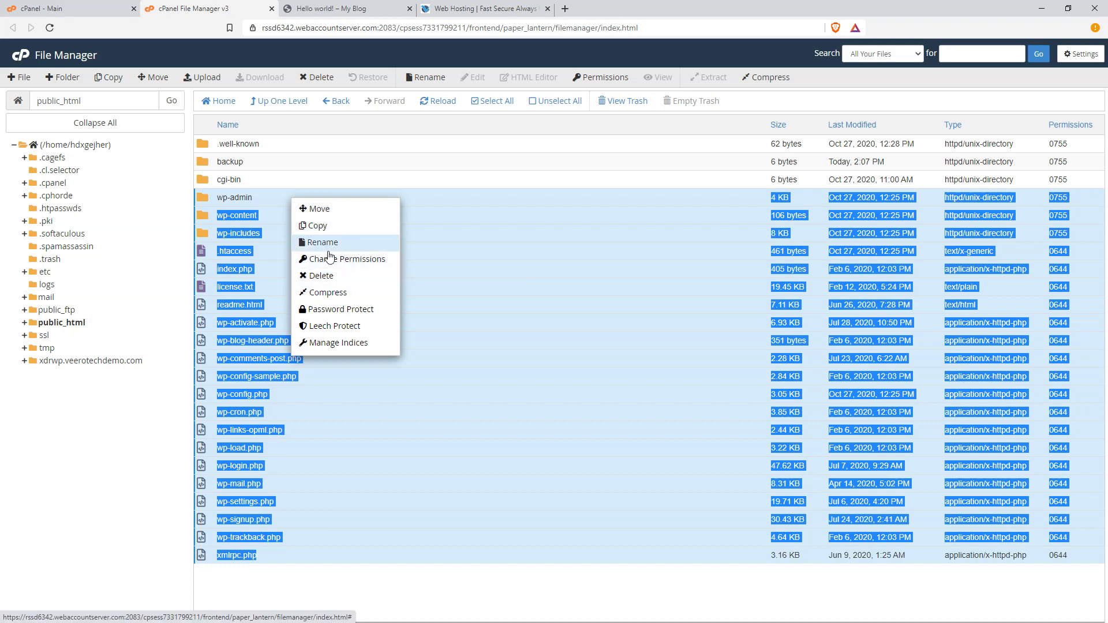
click(325, 228)
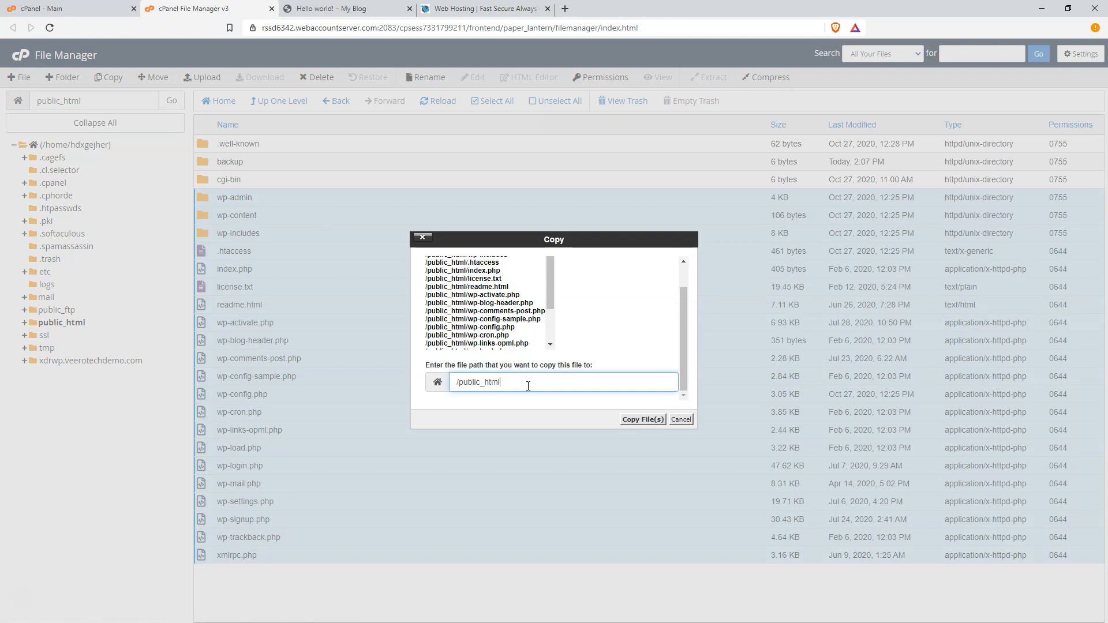
text(backup)
click(641, 421)
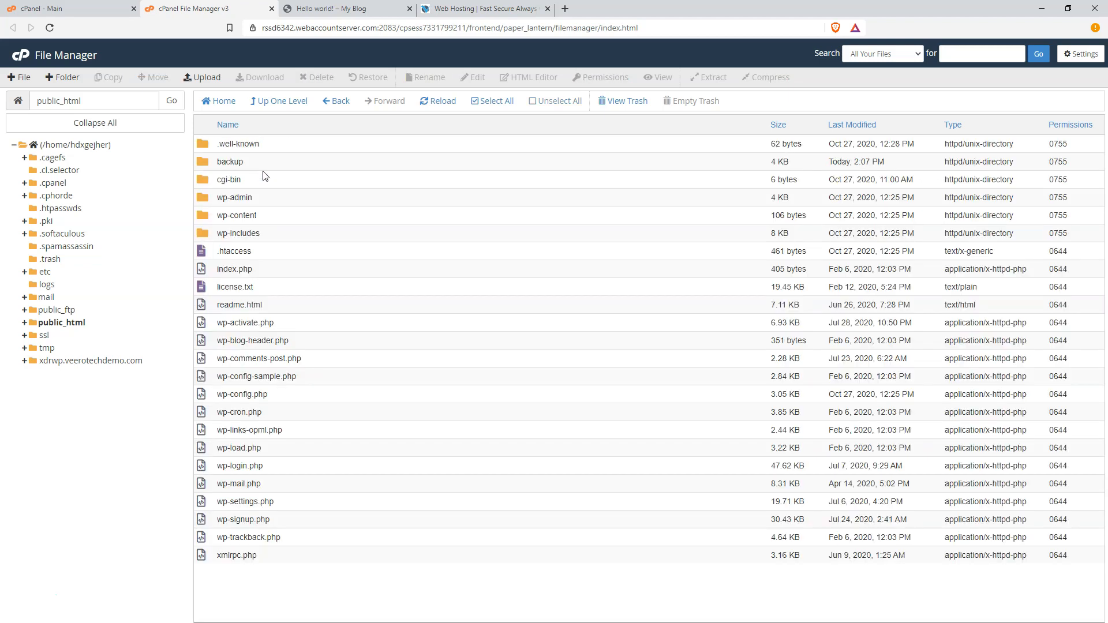
Step: Check the copied files inside the backup folder and return to public_html
click(262, 168)
double_click(262, 169)
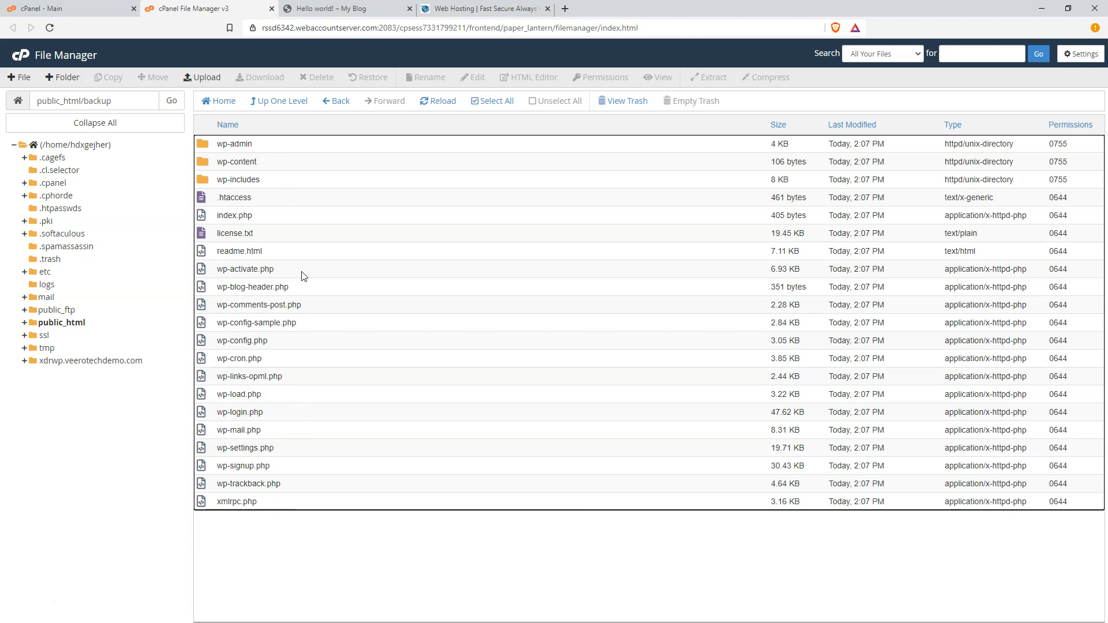
click(289, 102)
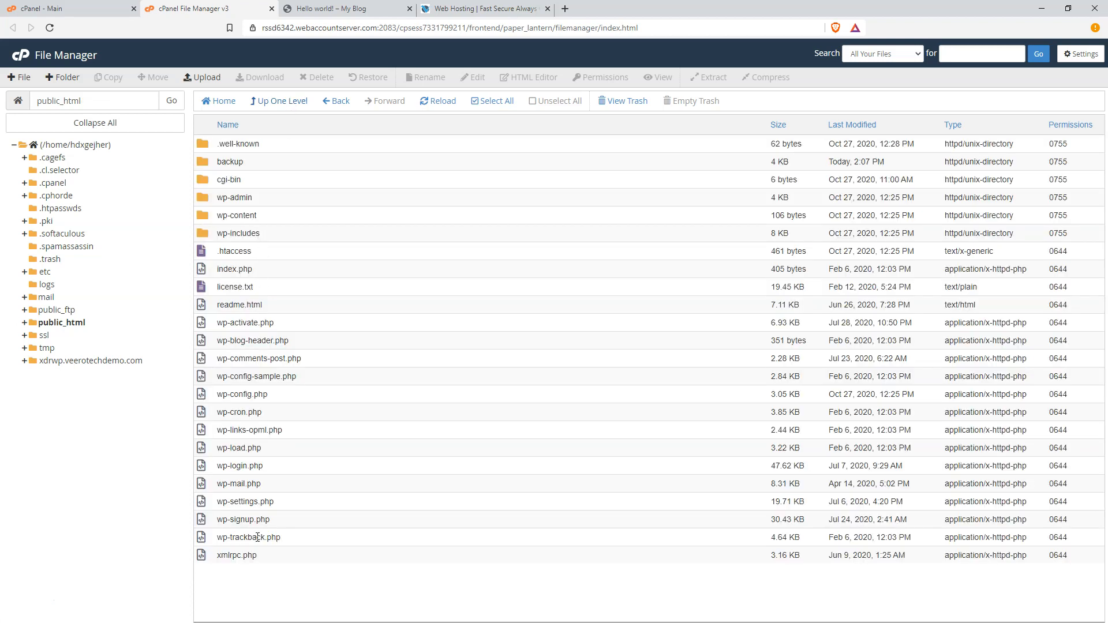
click(288, 166)
double_click(290, 169)
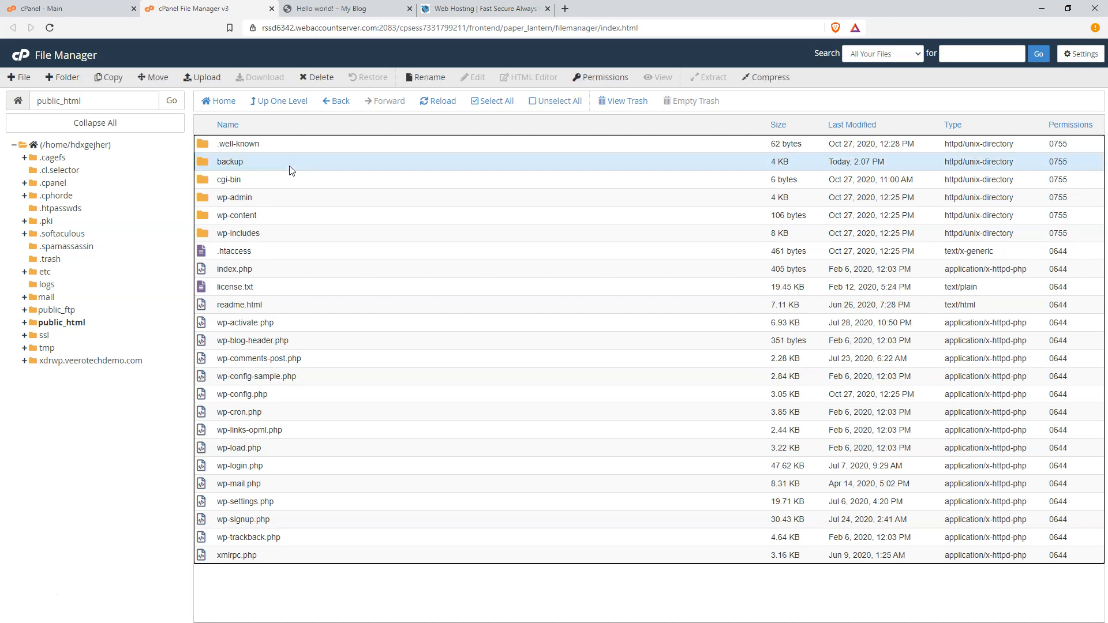
click(284, 102)
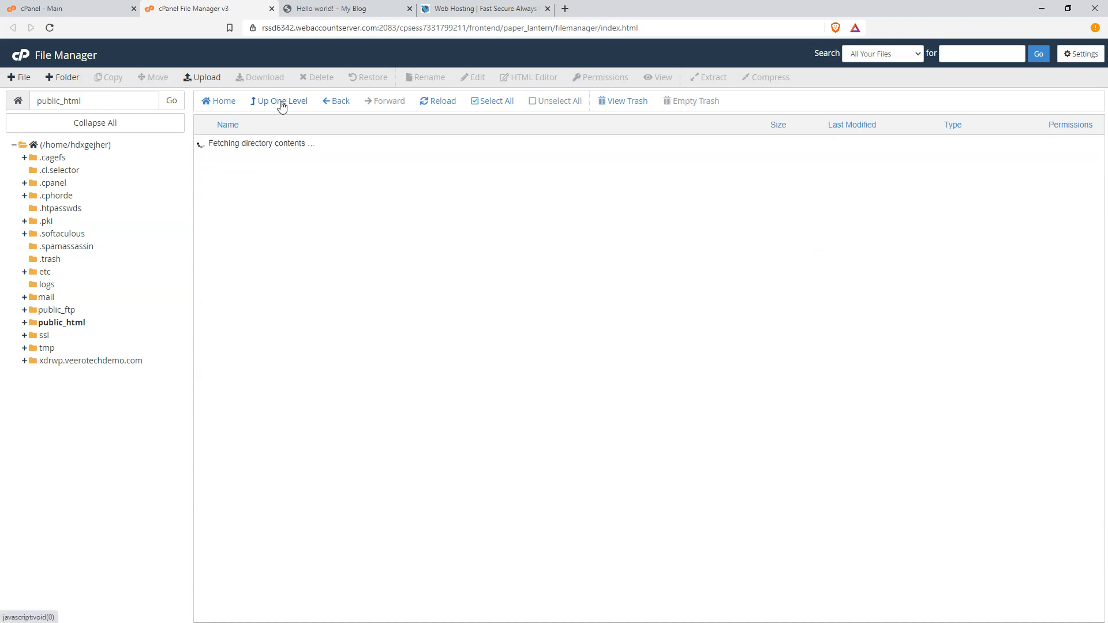
Step: Rename the backup folder in public_html to "wordpress-backup"
right_click(258, 165)
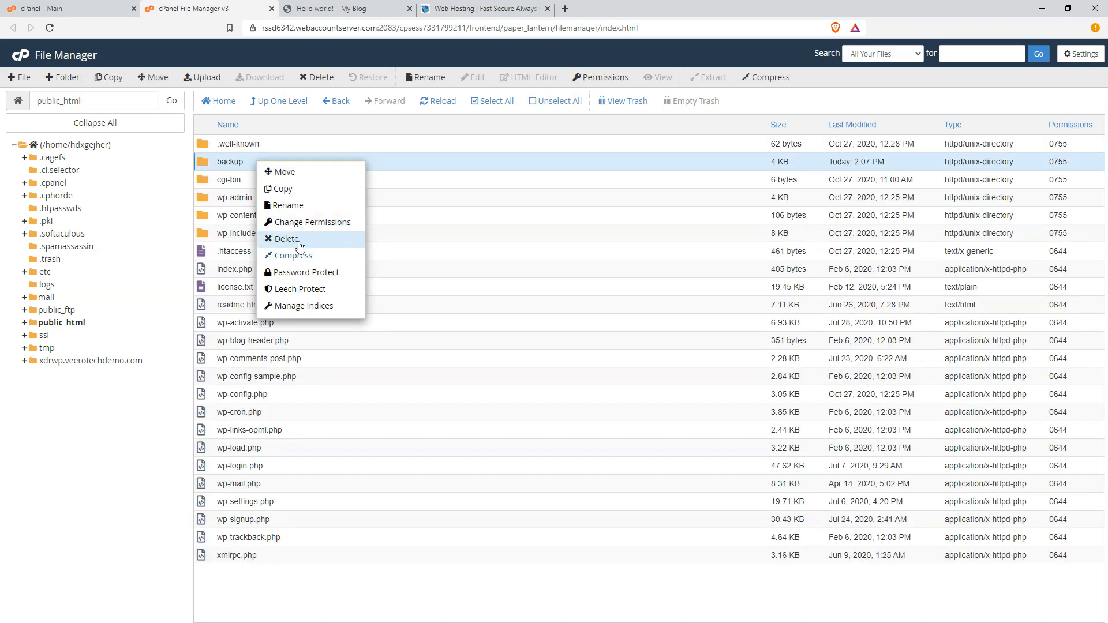
click(287, 206)
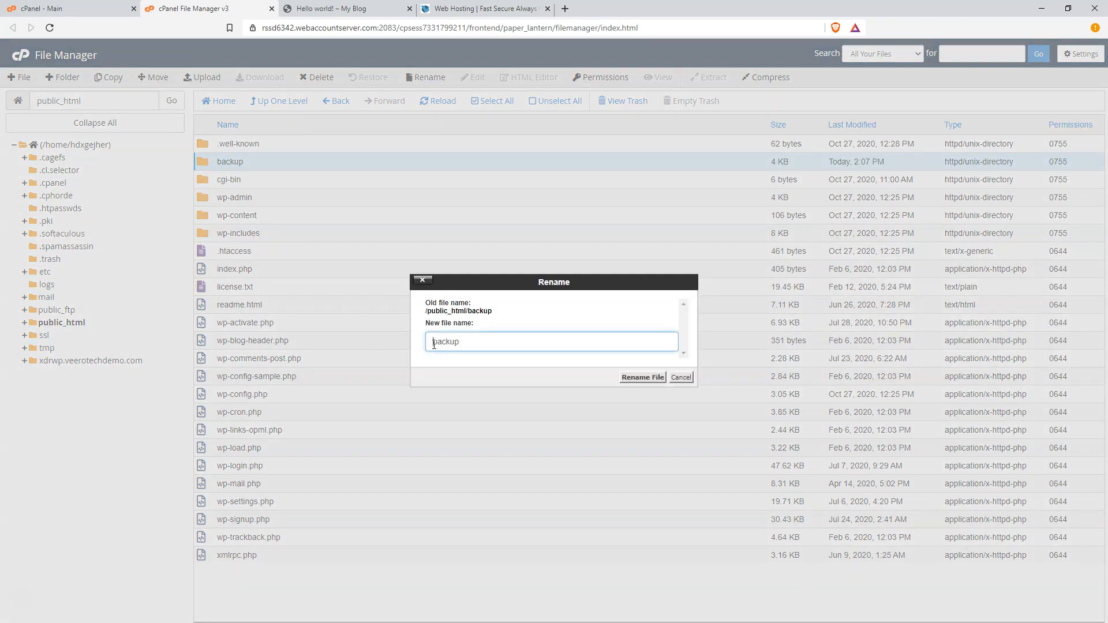
text(wordpress-)
click(642, 376)
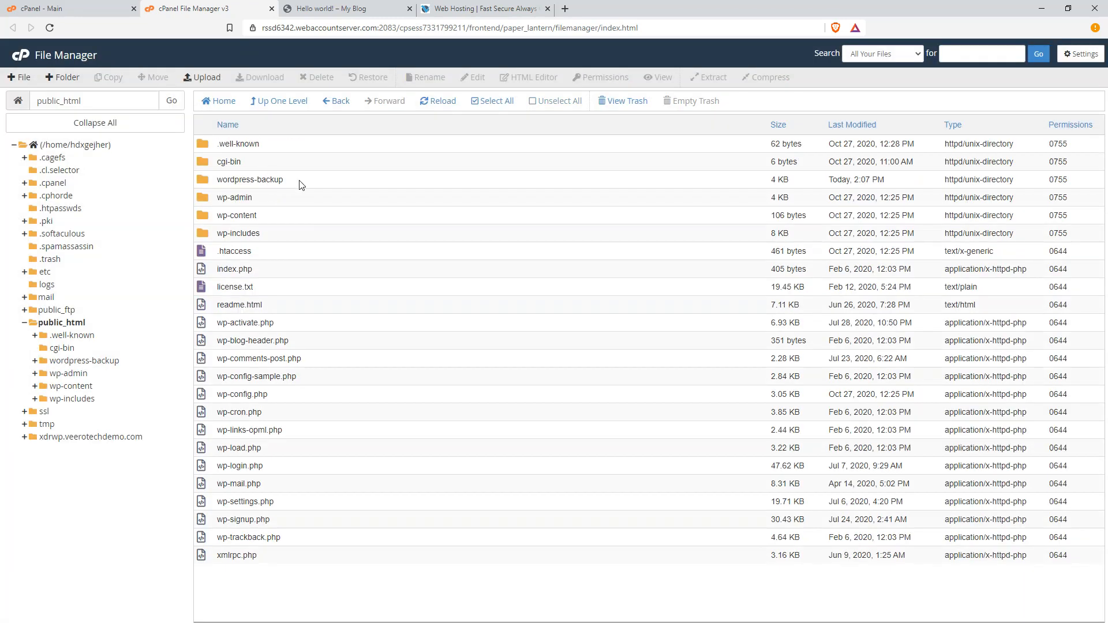
Step: Compress the wordpress-backup folder into the Zip archive /public_html/wordpress-backup.zip and dismiss the compression results
right_click(302, 180)
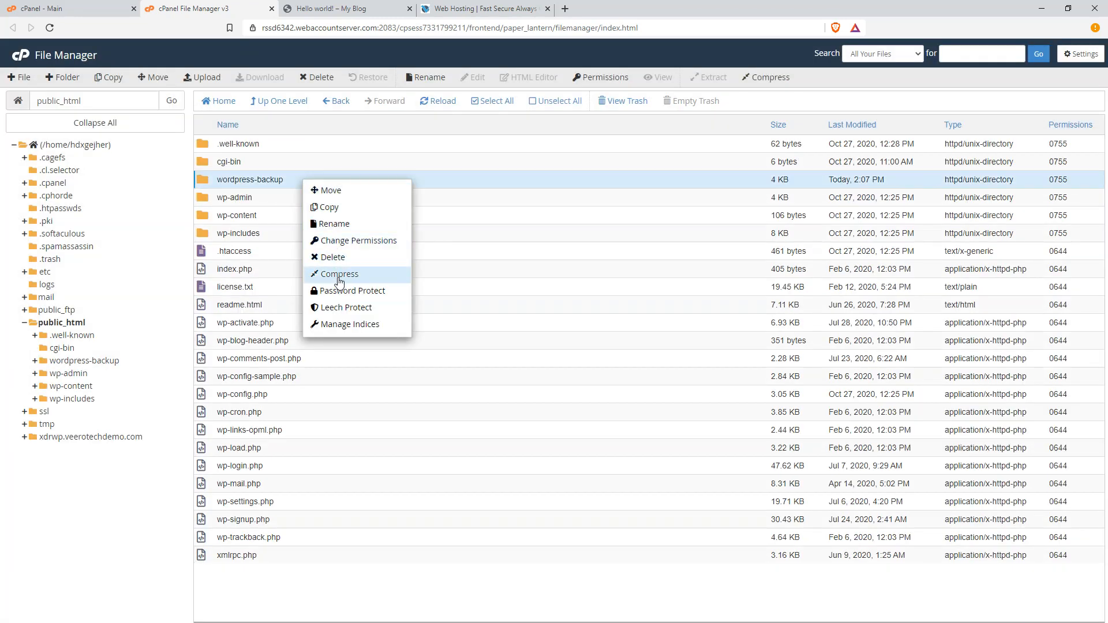
click(337, 275)
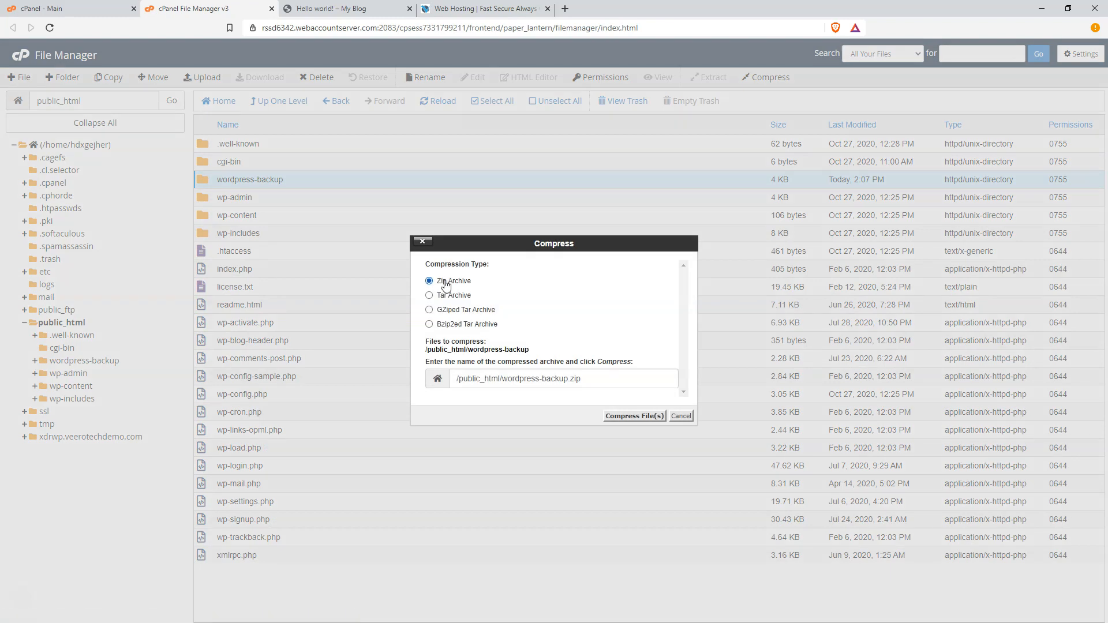
click(633, 416)
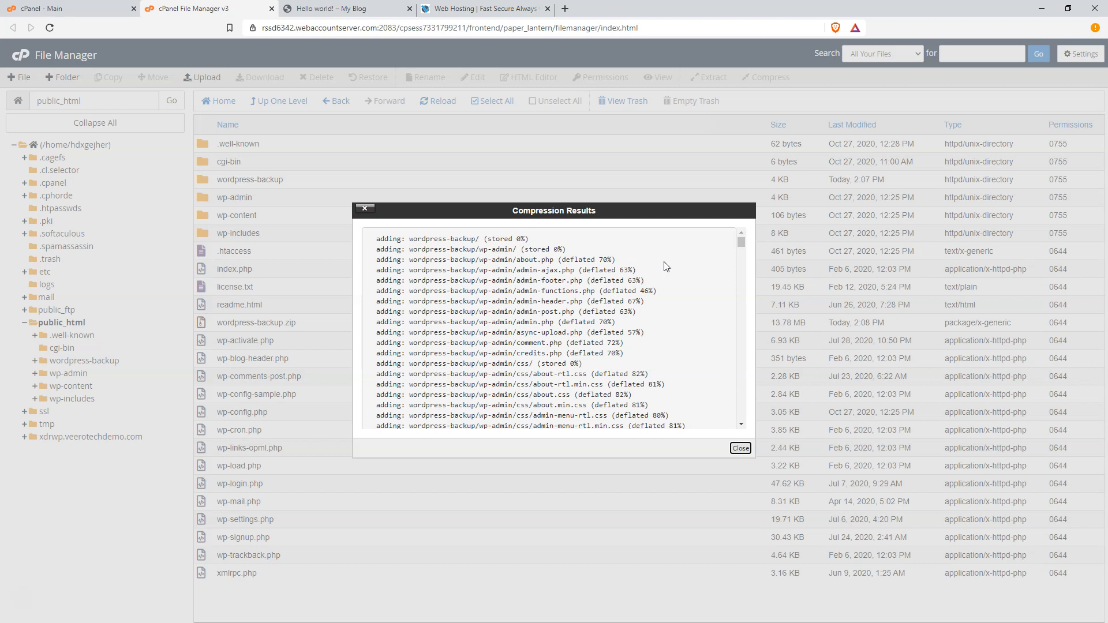
click(741, 448)
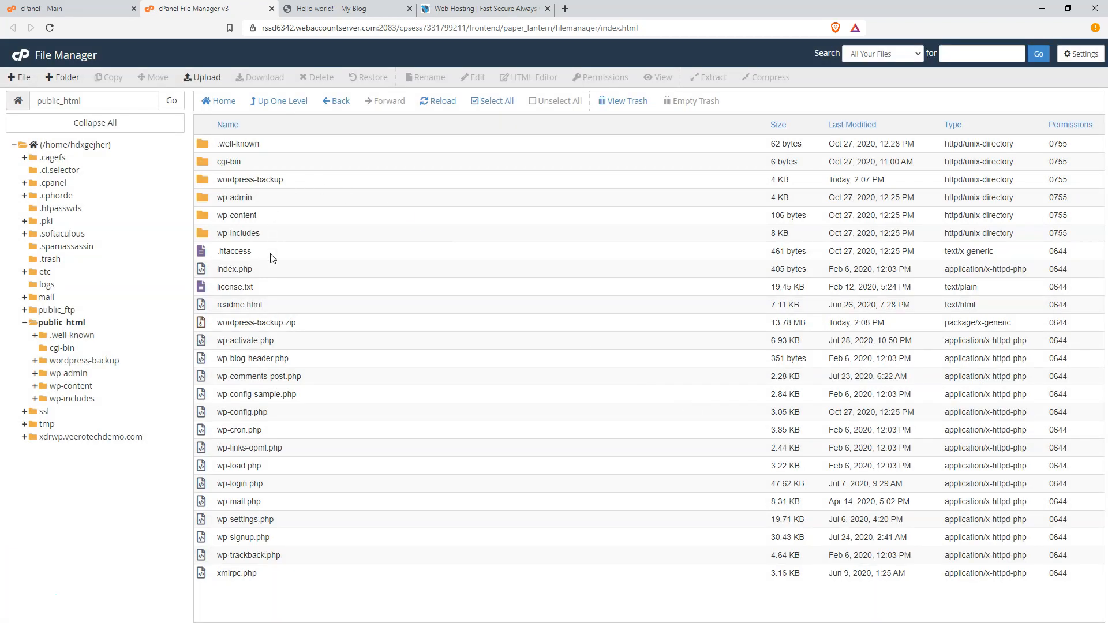
Step: Download wordpress-backup.zip from public_html and save it in the local Downloads folder
click(329, 323)
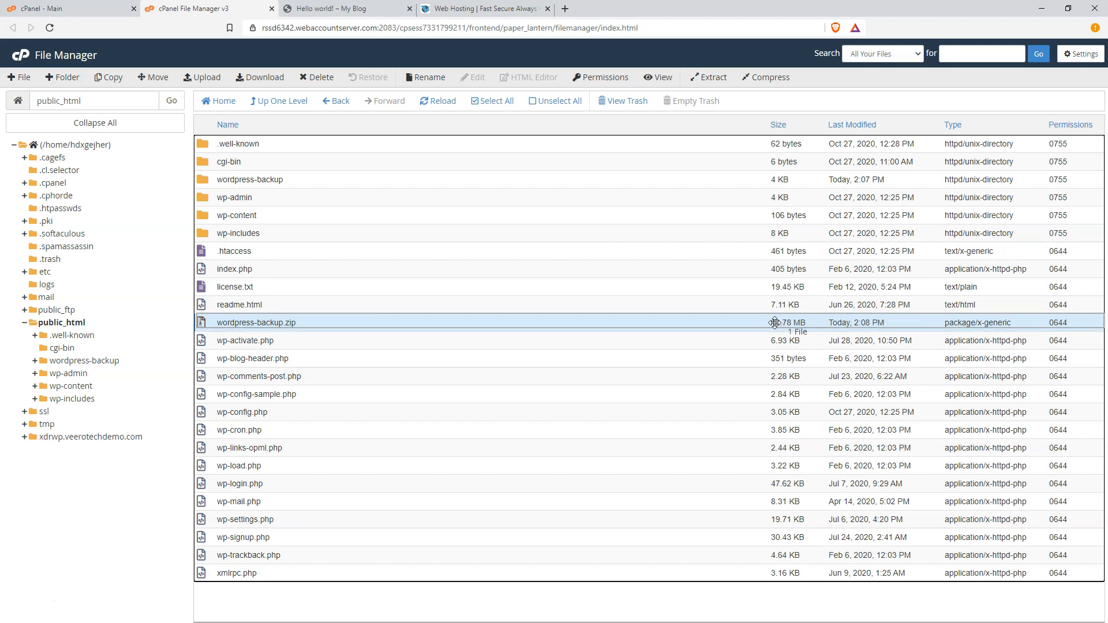
ctrl+click(316, 323)
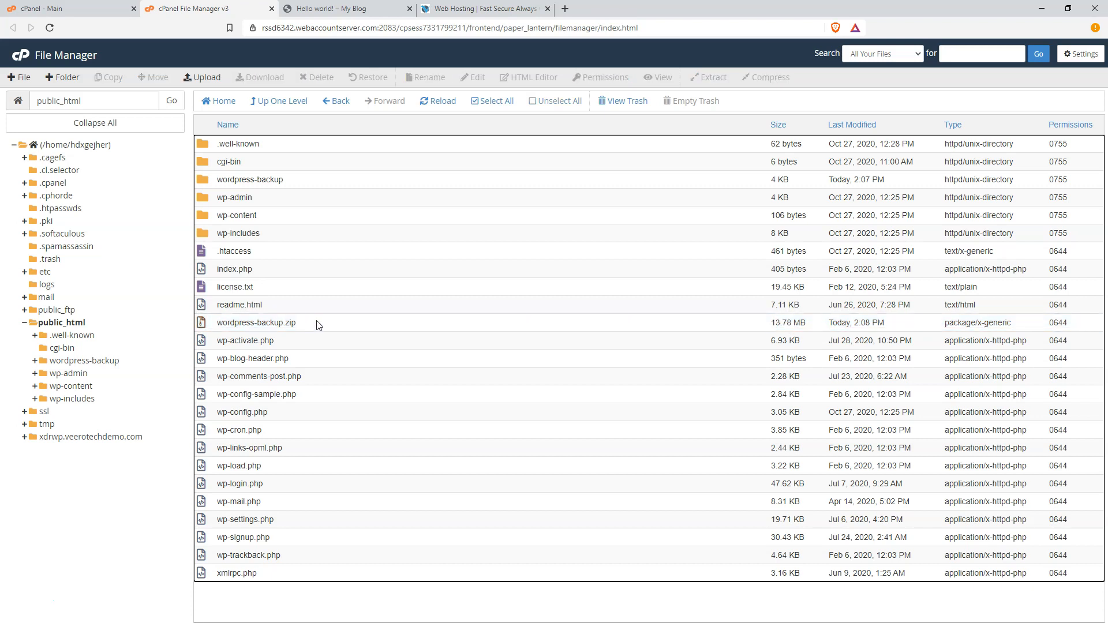
click(308, 326)
right_click(310, 323)
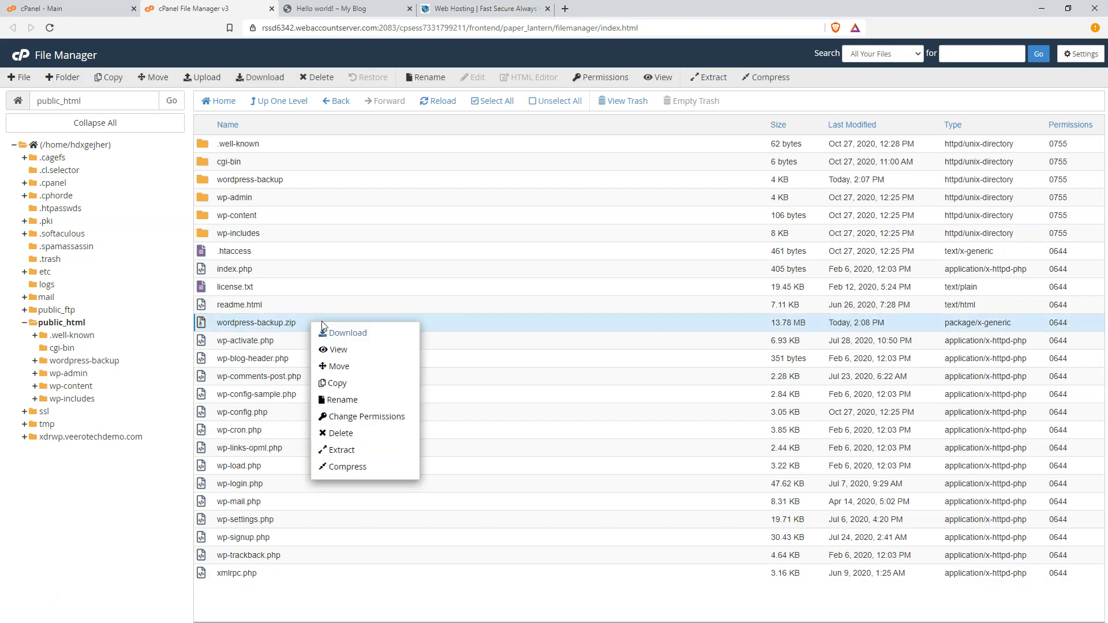
click(338, 338)
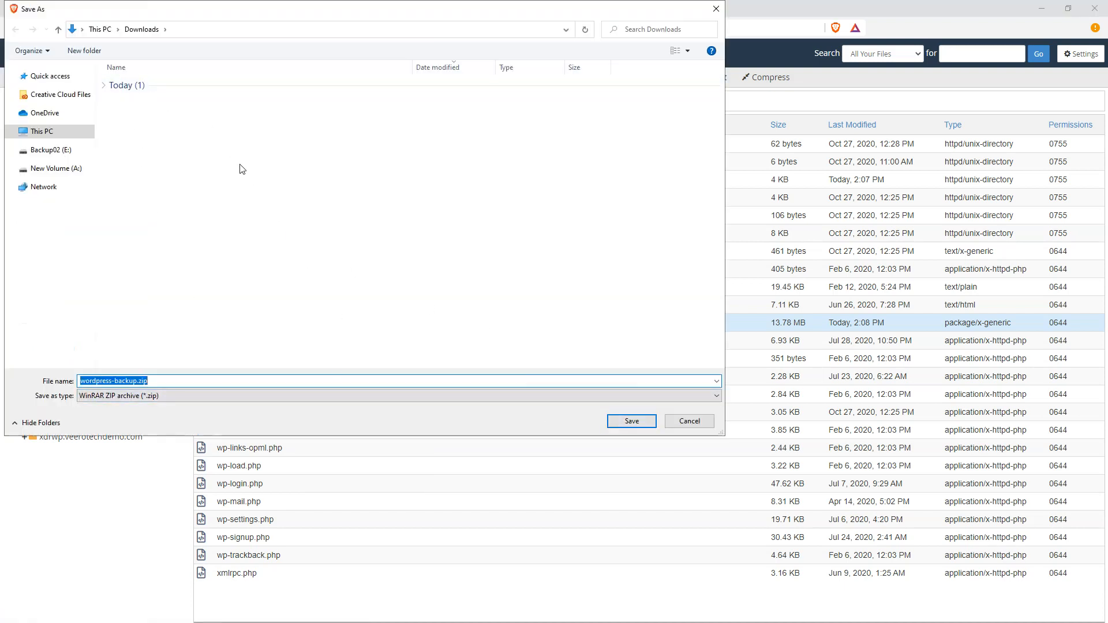
click(632, 422)
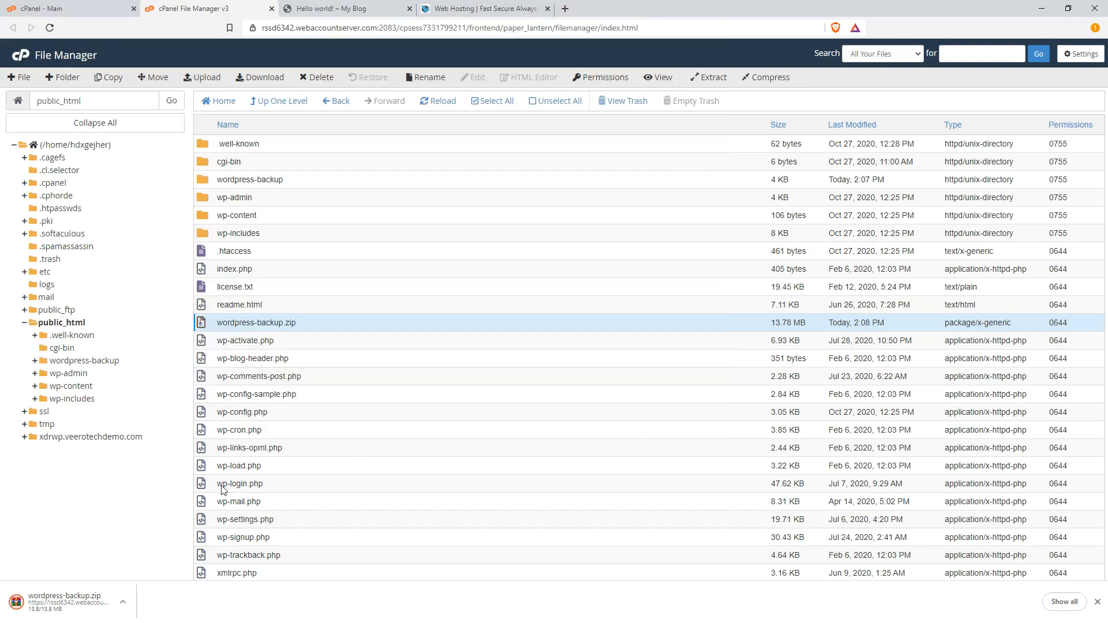
Step: View the contents of wp-config.php and locate the WordPress database name in its DB_NAME setting
click(288, 416)
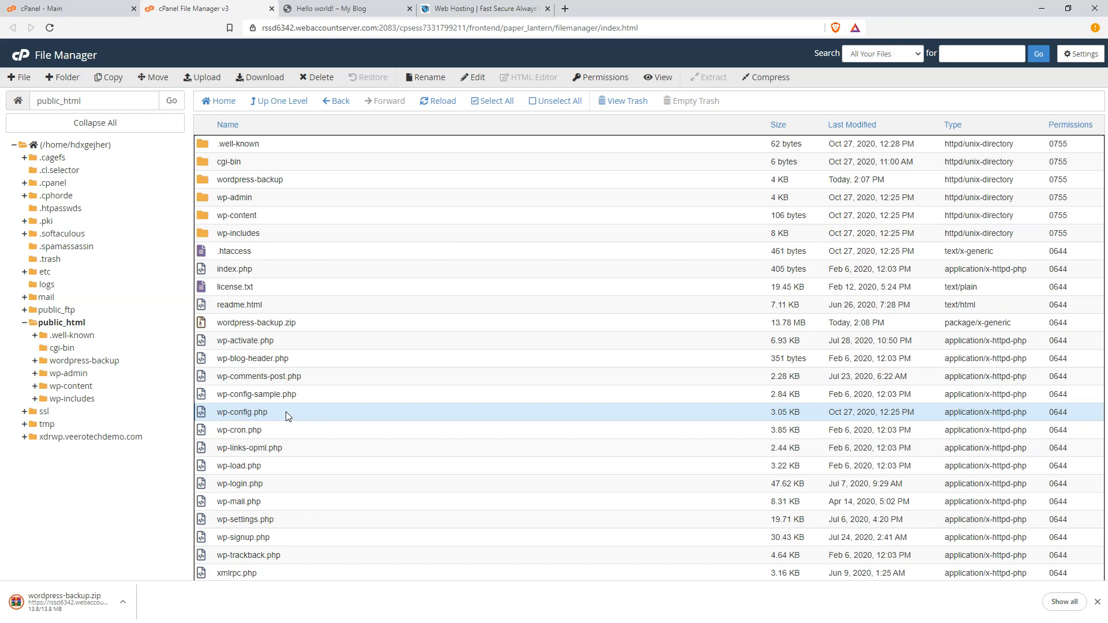
right_click(286, 413)
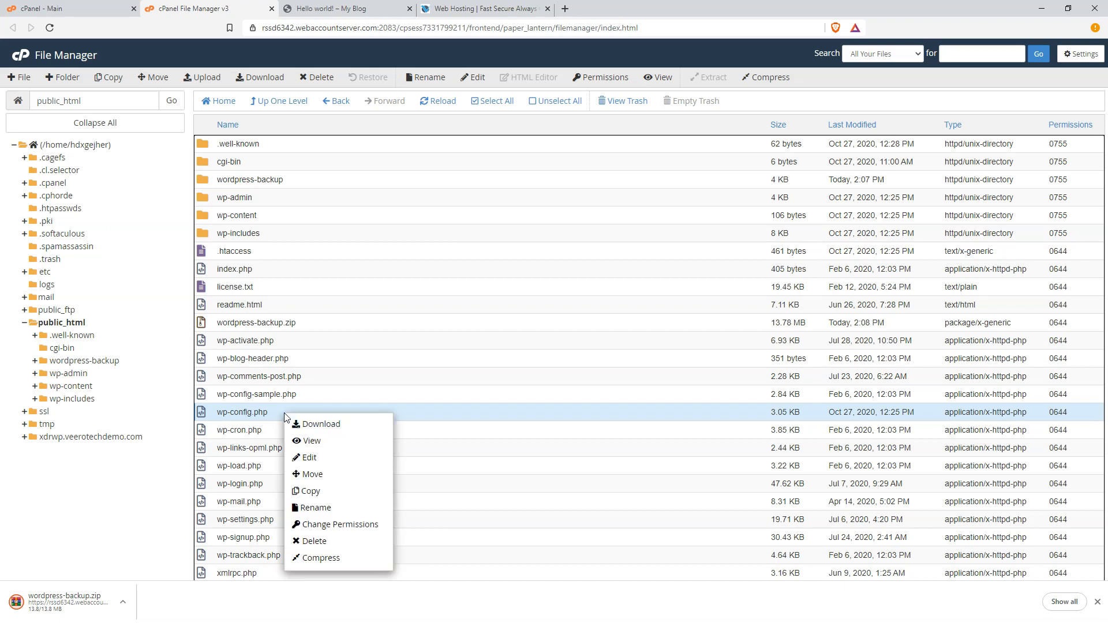
click(310, 443)
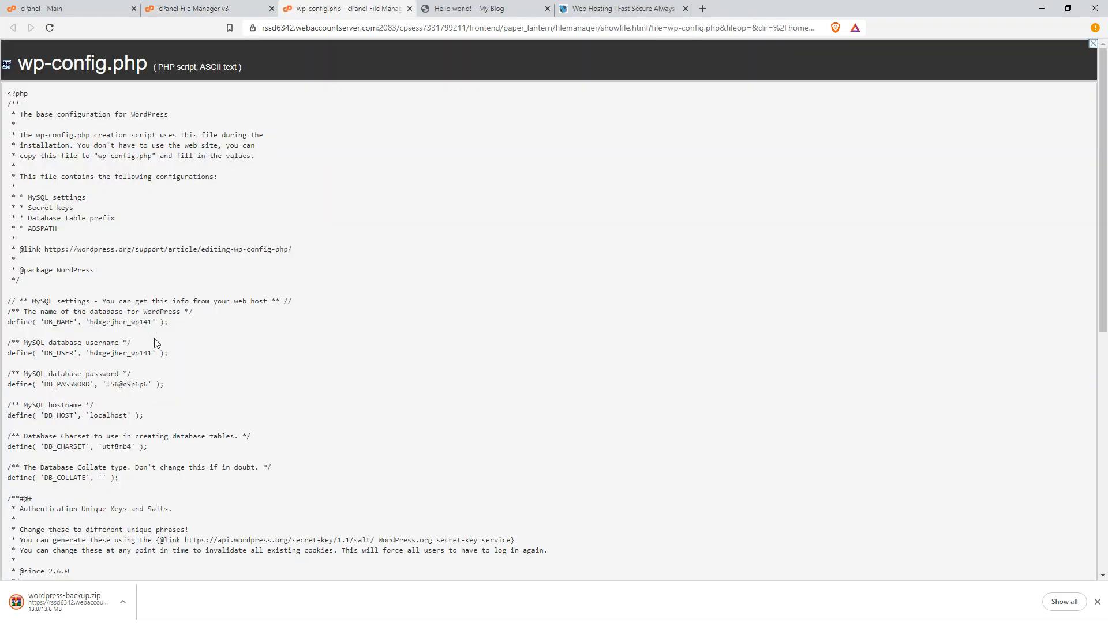
drag(92, 322, 153, 322)
click(119, 324)
Step: Launch phpMyAdmin from the cPanel main page and open the hdxgejher_wp141 database
click(82, 6)
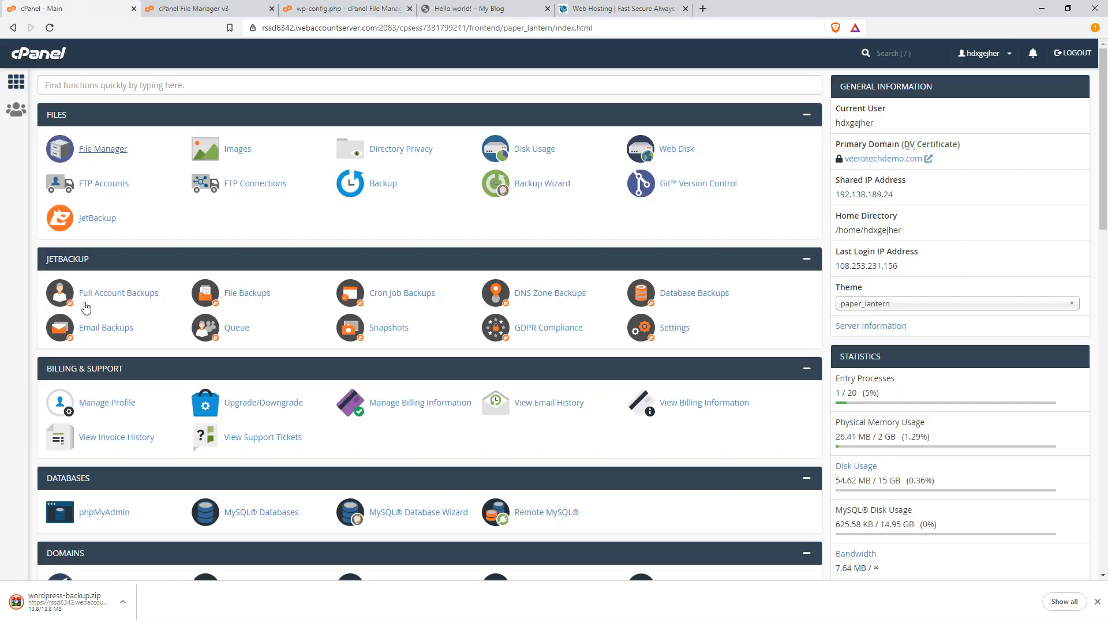
scroll(98, 390, down, 3)
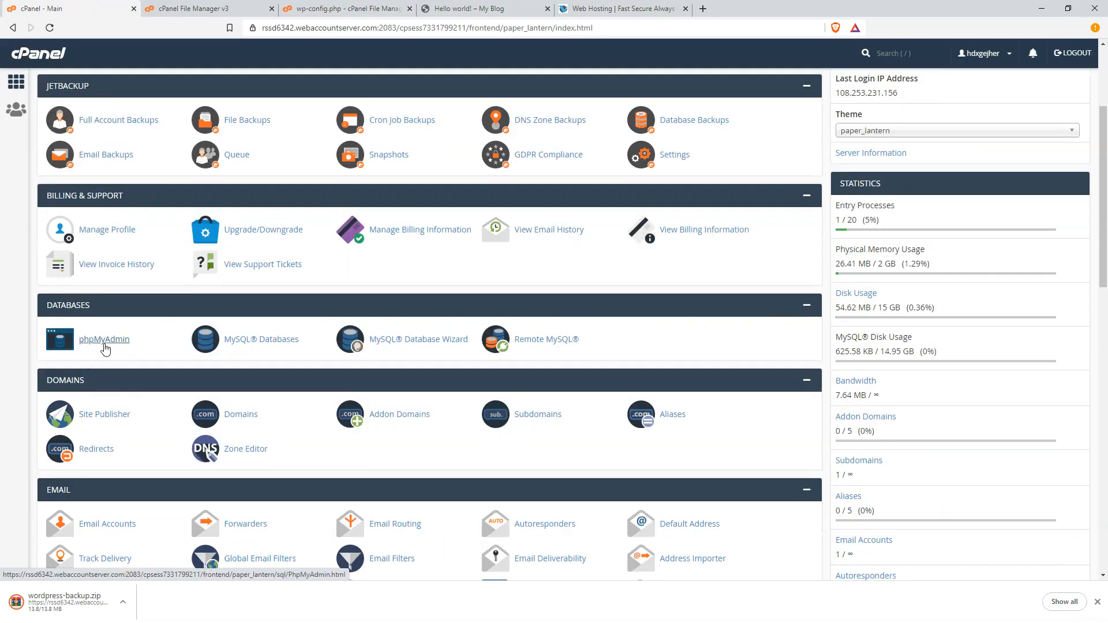
click(104, 340)
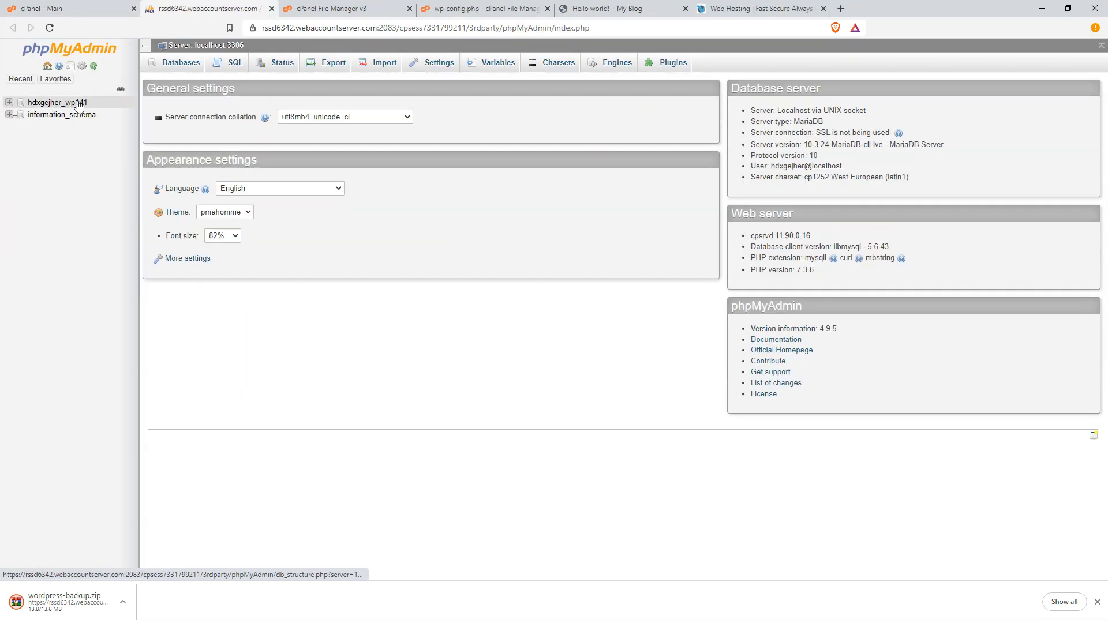
click(79, 105)
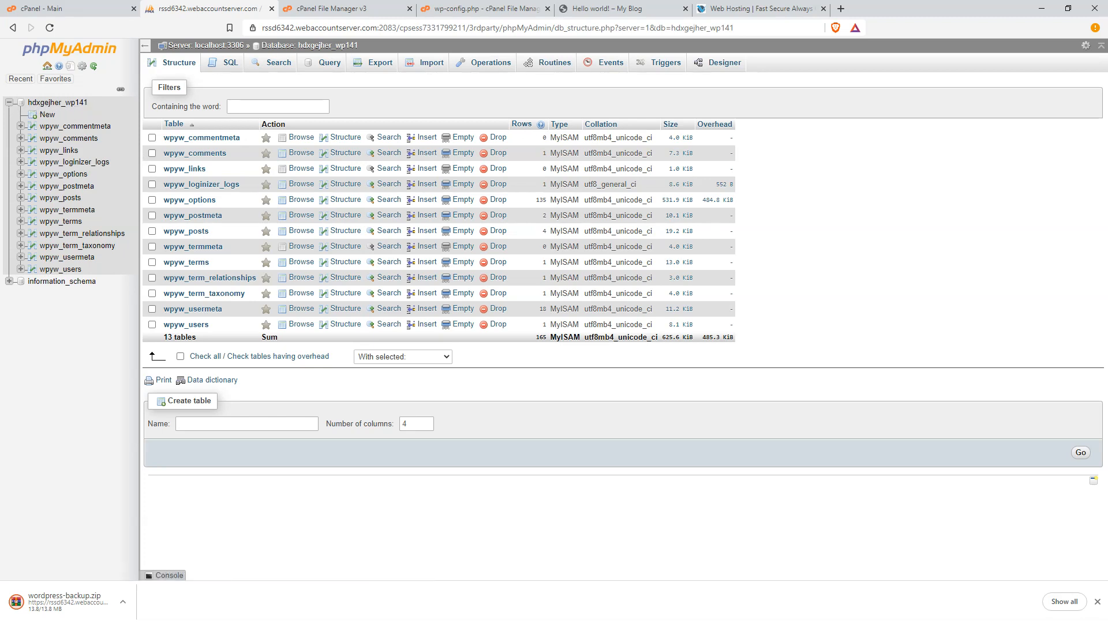
Step: Compare the DB_NAME value in wp-config.php with the database opened in phpMyAdmin
click(480, 8)
click(139, 319)
drag(131, 322, 152, 321)
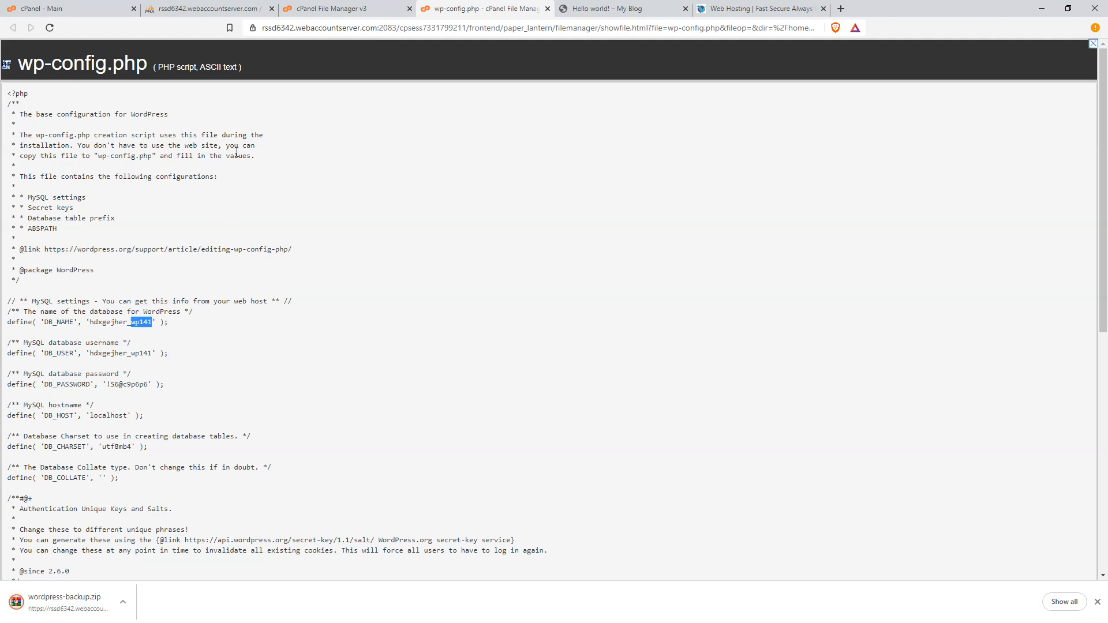
click(197, 10)
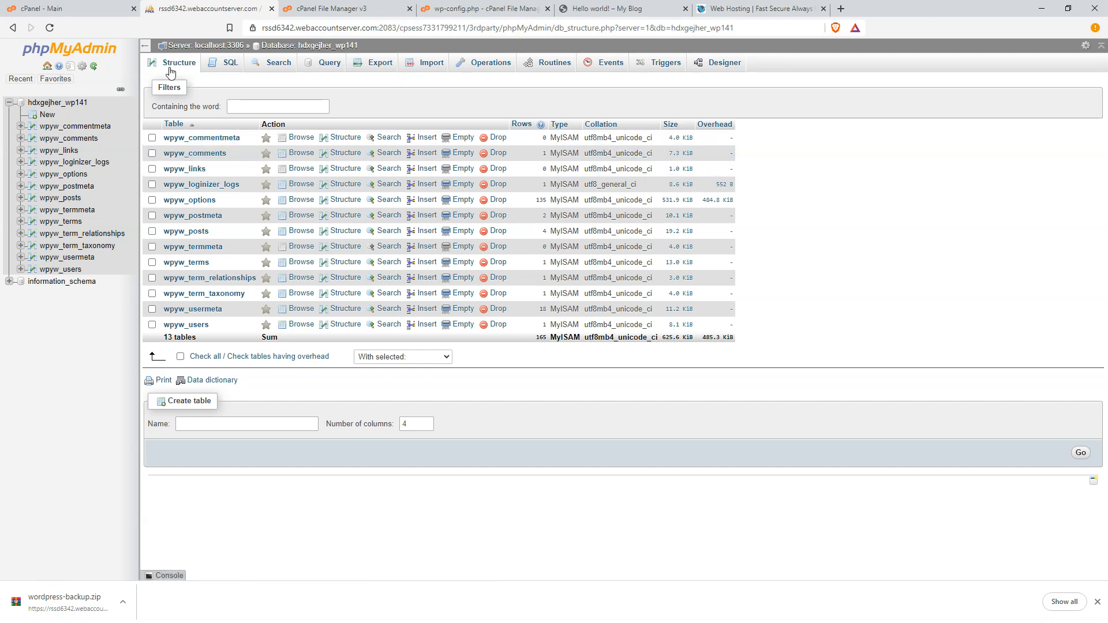
click(66, 106)
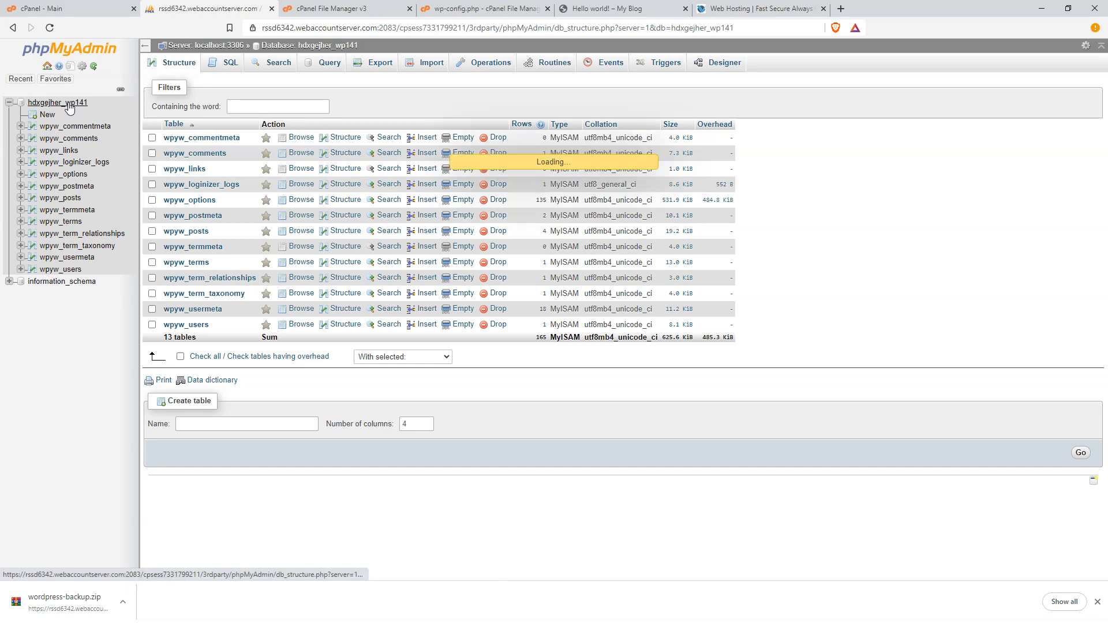
click(69, 108)
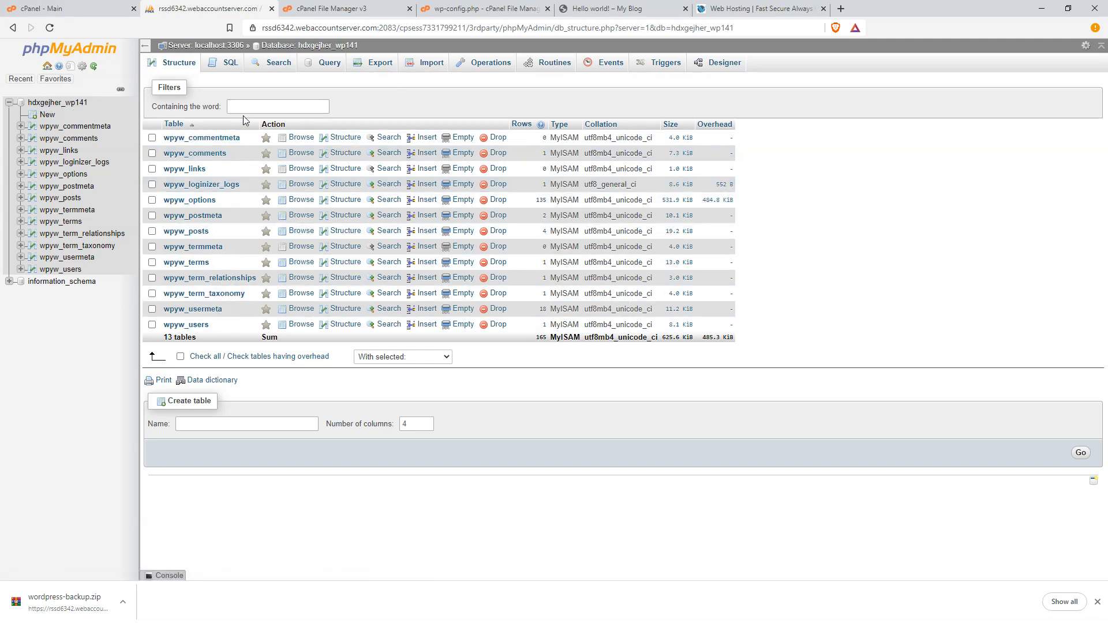
Step: Export the hdxgejher_wp141 database with the Quick method in SQL format, saving hdxgejher_wp141.sql to Downloads
click(375, 63)
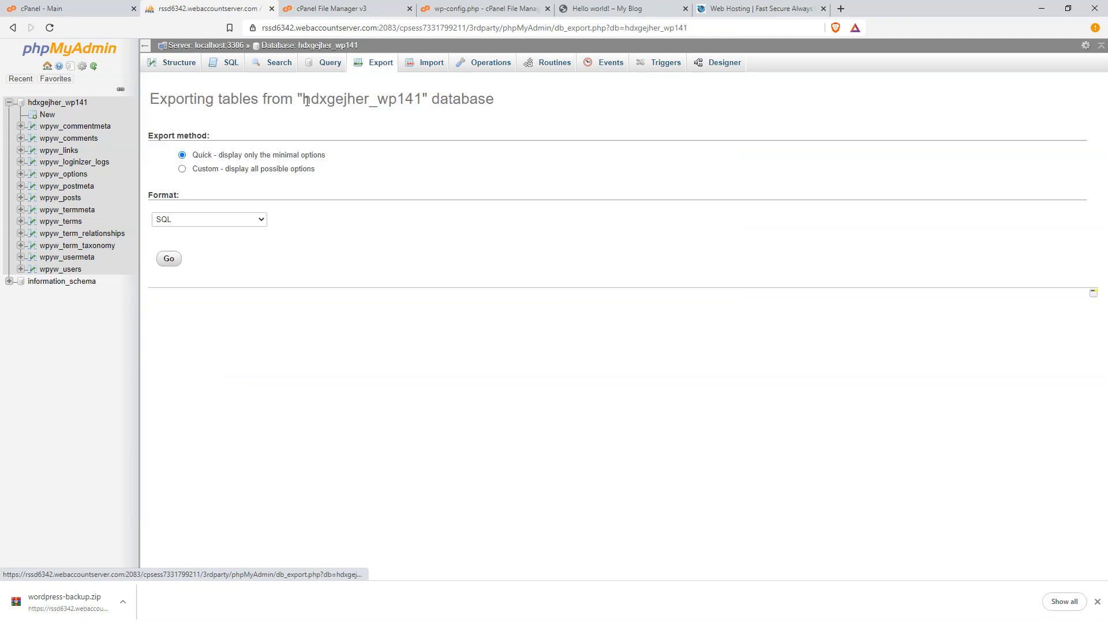
click(254, 224)
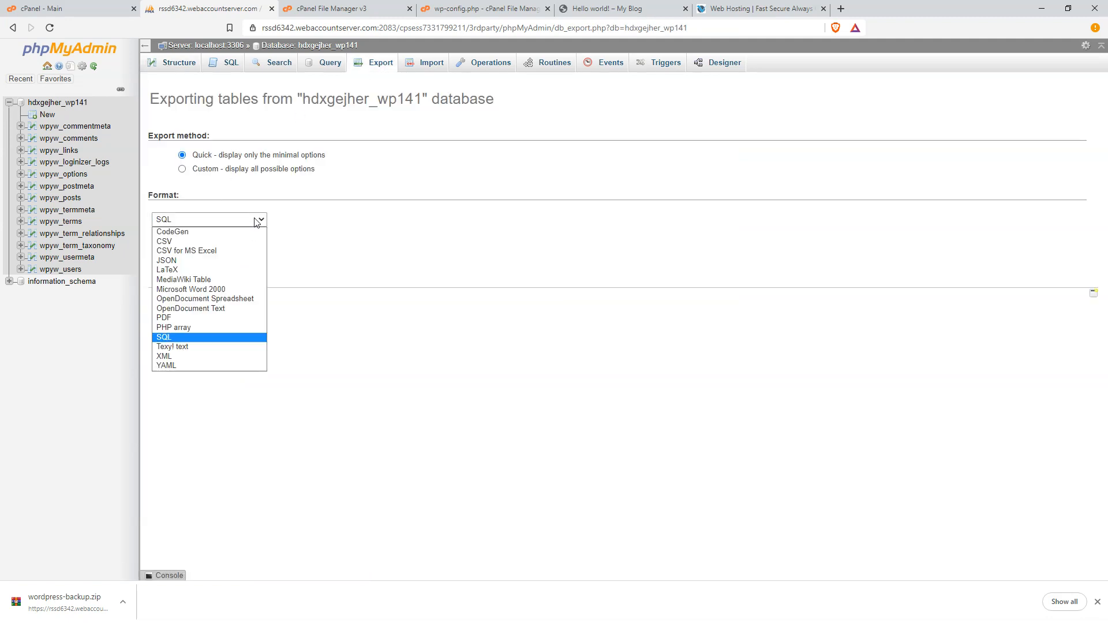
click(176, 337)
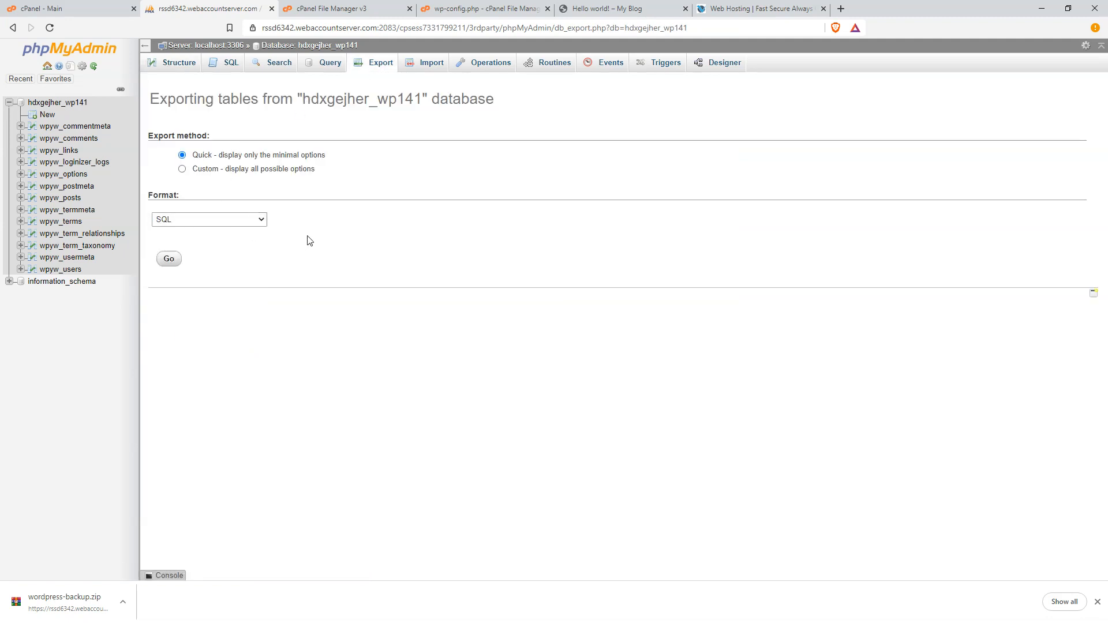
click(169, 260)
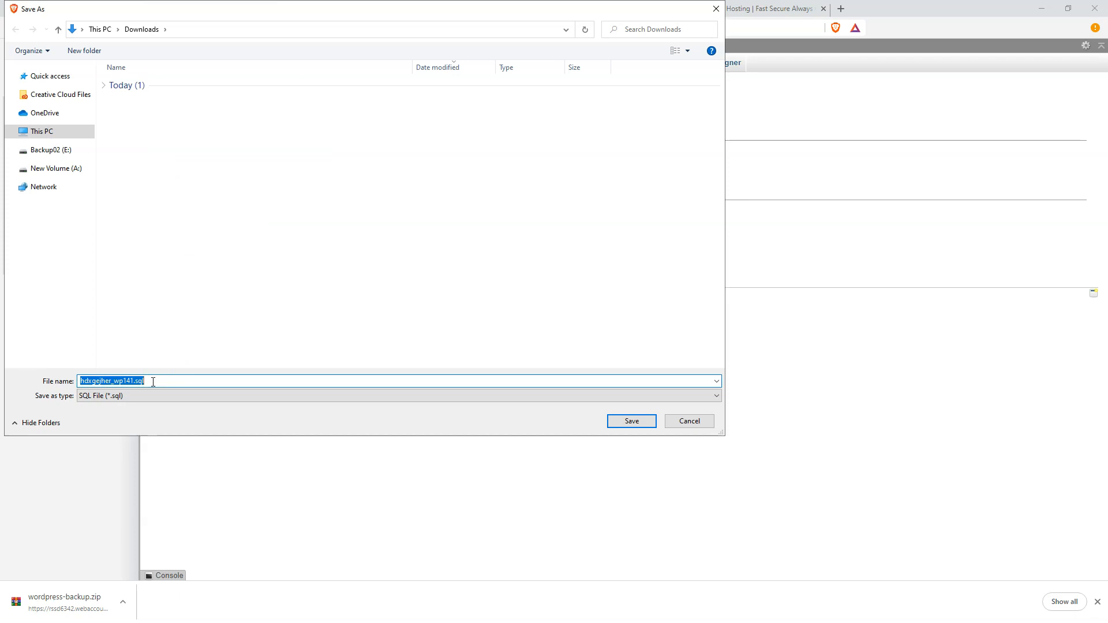
click(631, 421)
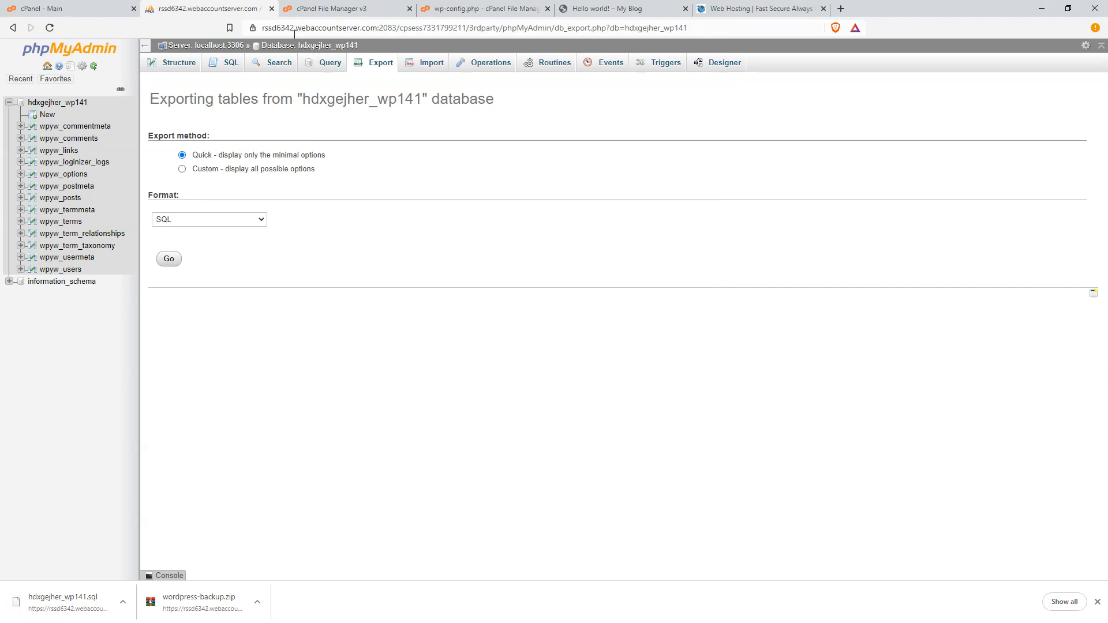
Step: Review the available actions for wordpress-backup.zip and the wordpress-backup folder's contents in File Manager, and return to the phpMyAdmin export page
click(344, 10)
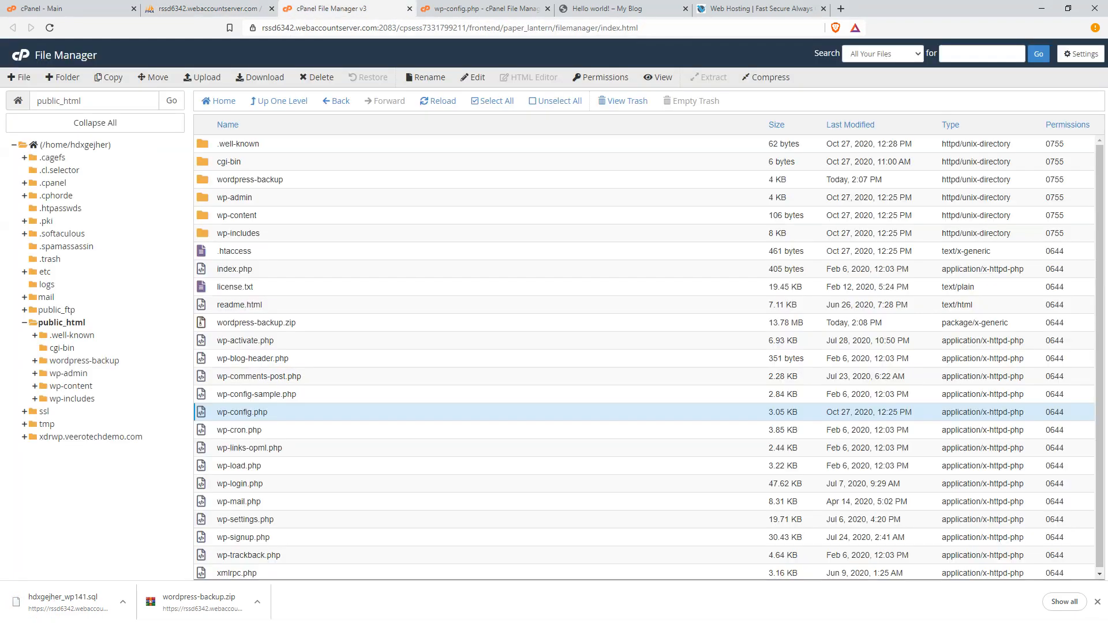
click(209, 9)
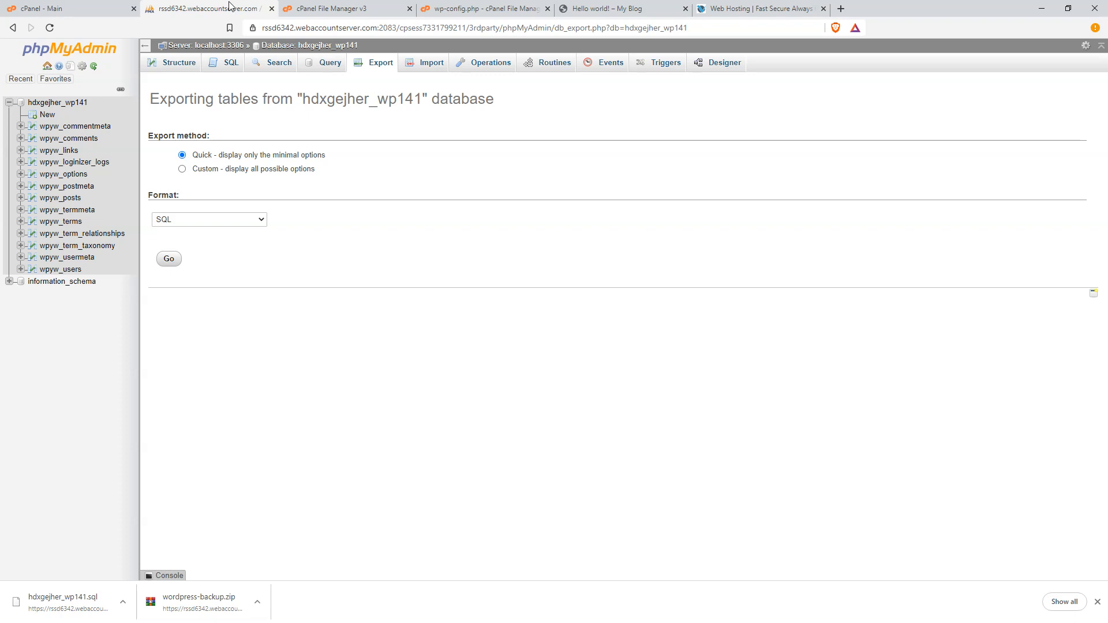
click(350, 10)
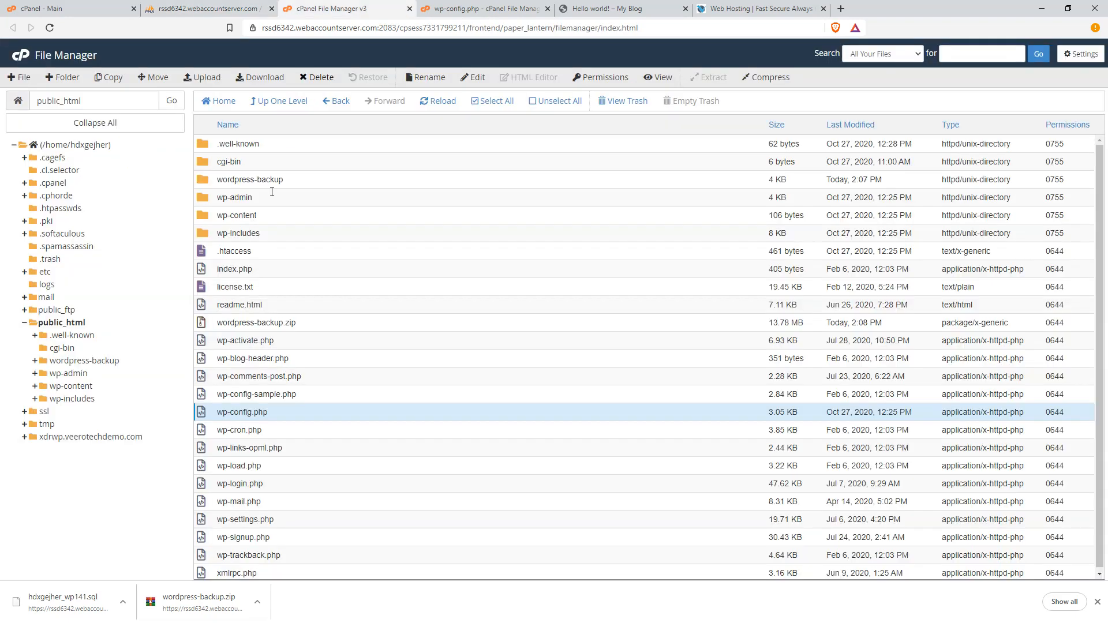
click(310, 321)
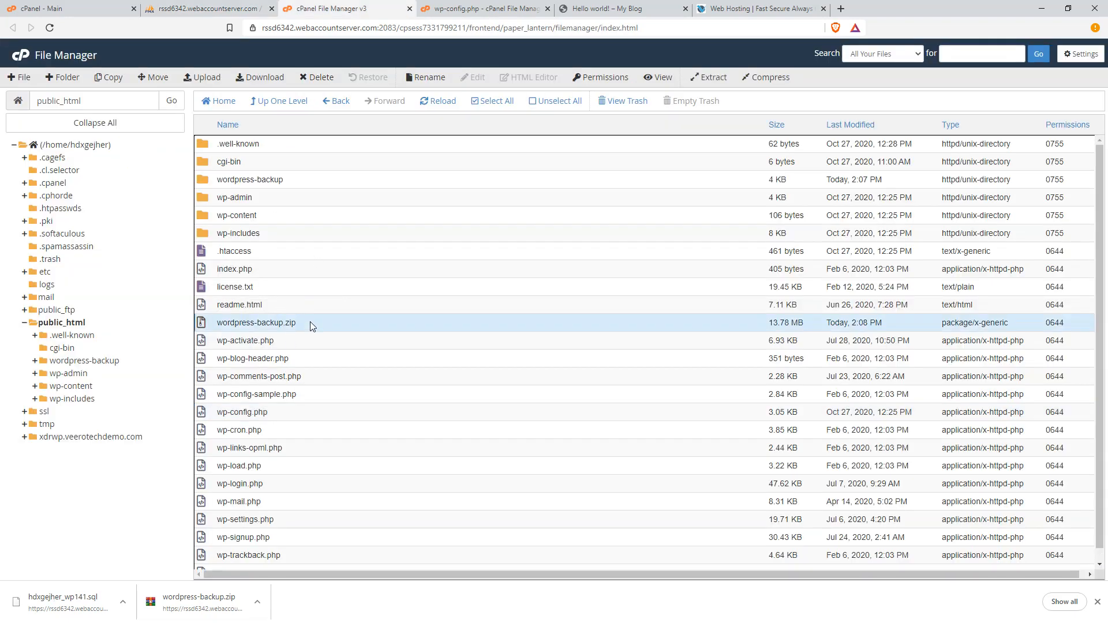
right_click(311, 325)
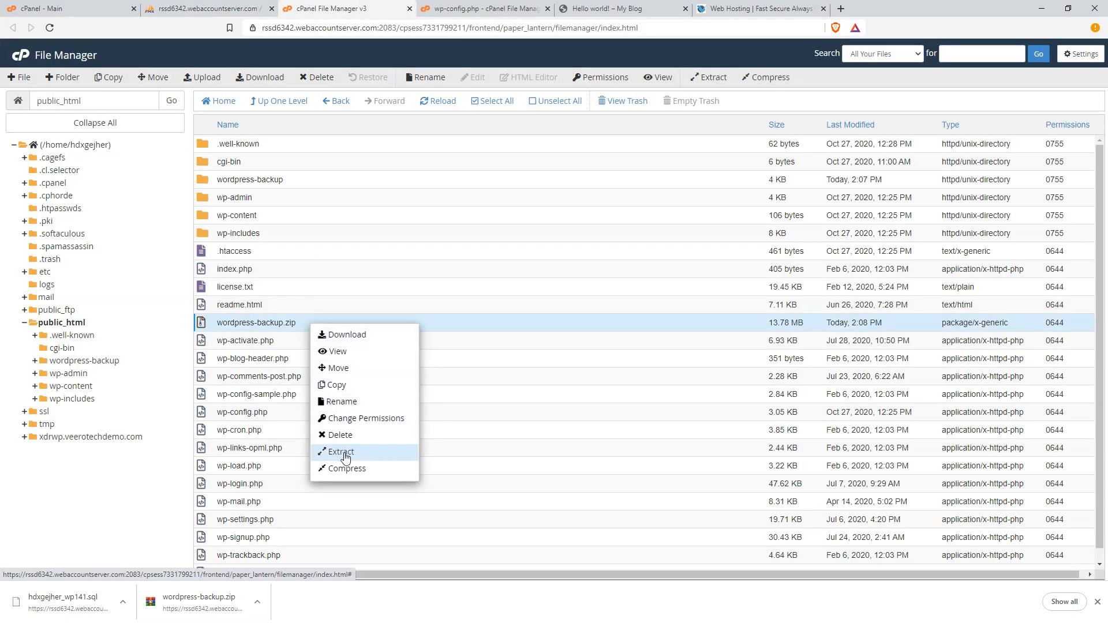
double_click(297, 181)
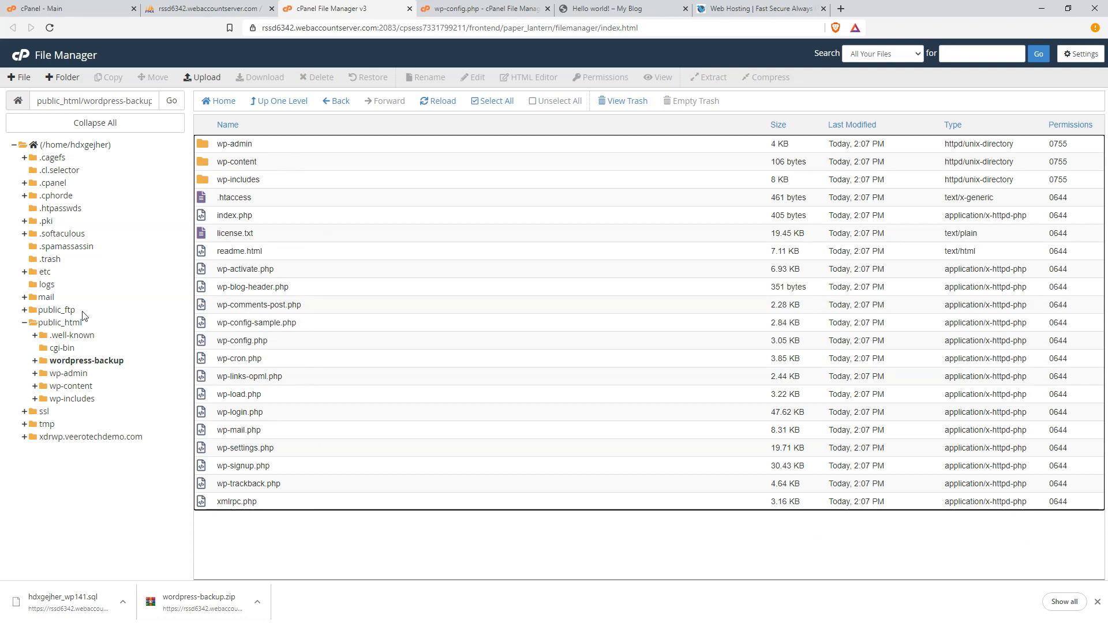
click(191, 9)
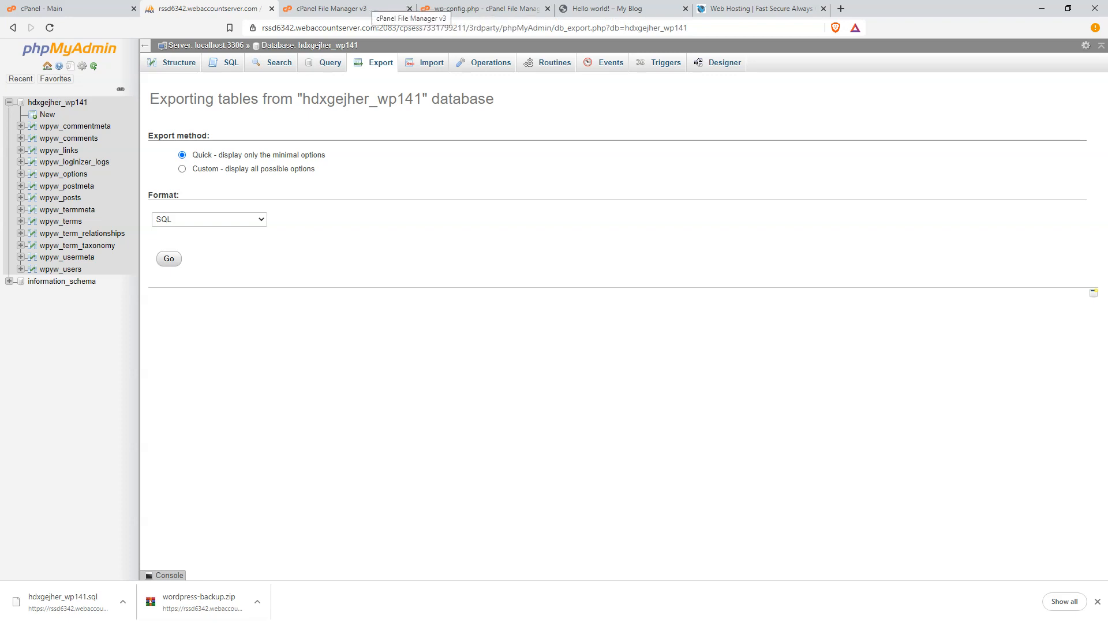
Step: Review the cPanel main page, the wordpress-backup folder in File Manager and the Hello world! blog post, and return to the cPanel main page
click(41, 8)
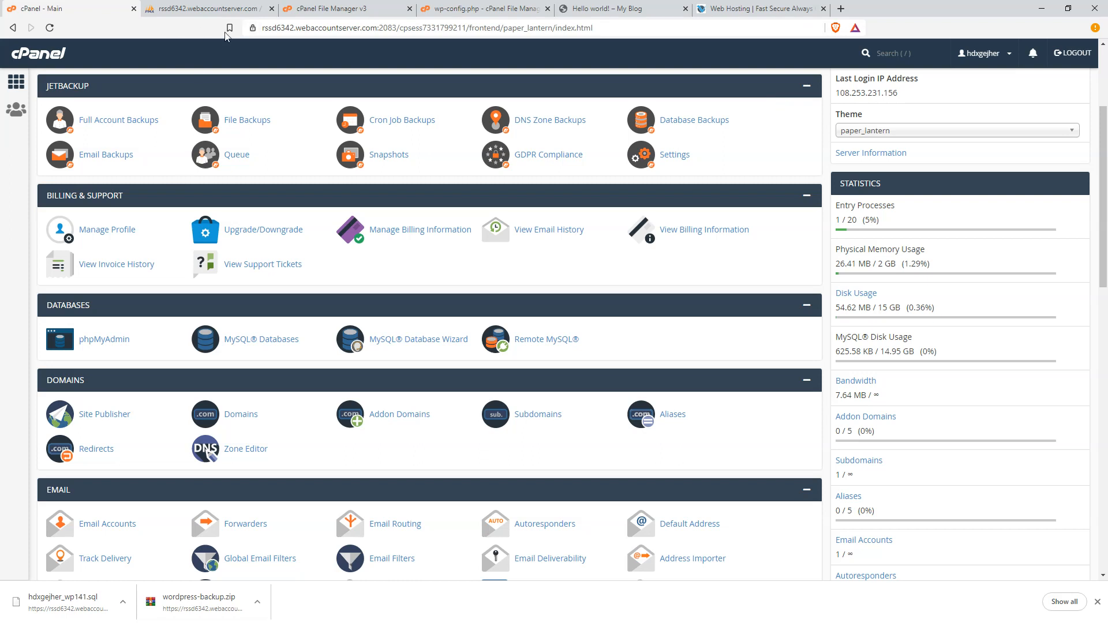
click(229, 12)
click(353, 12)
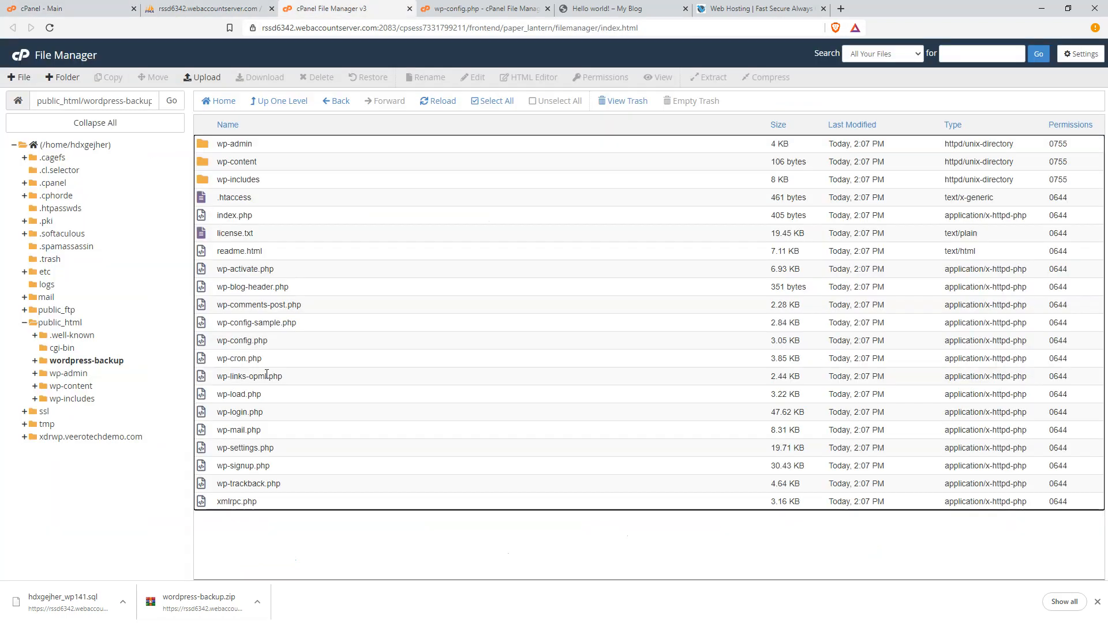
click(613, 9)
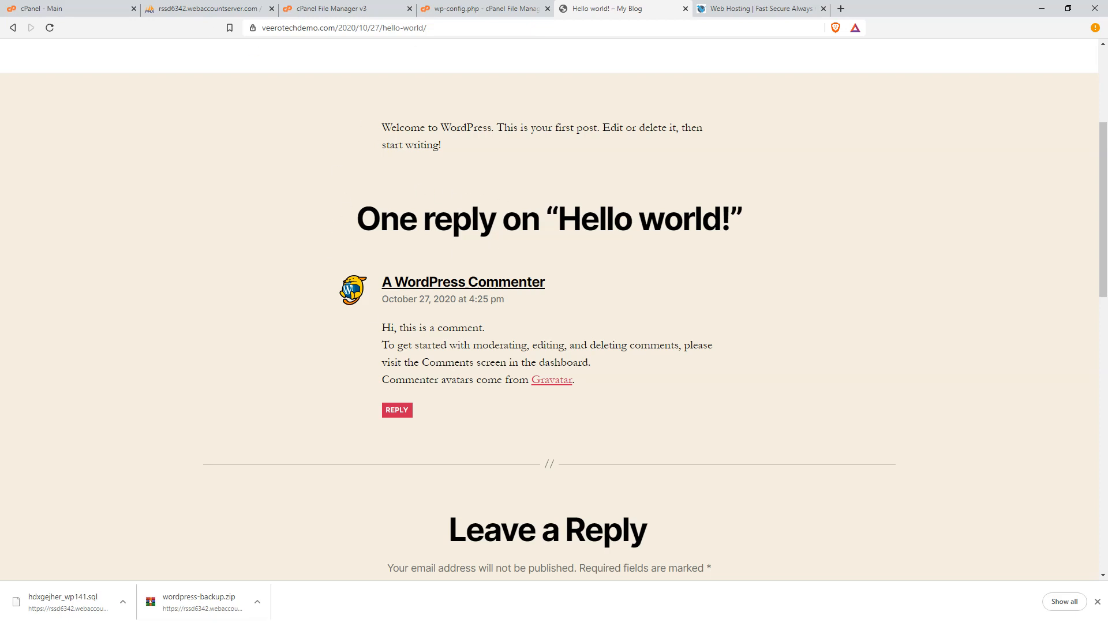
click(41, 8)
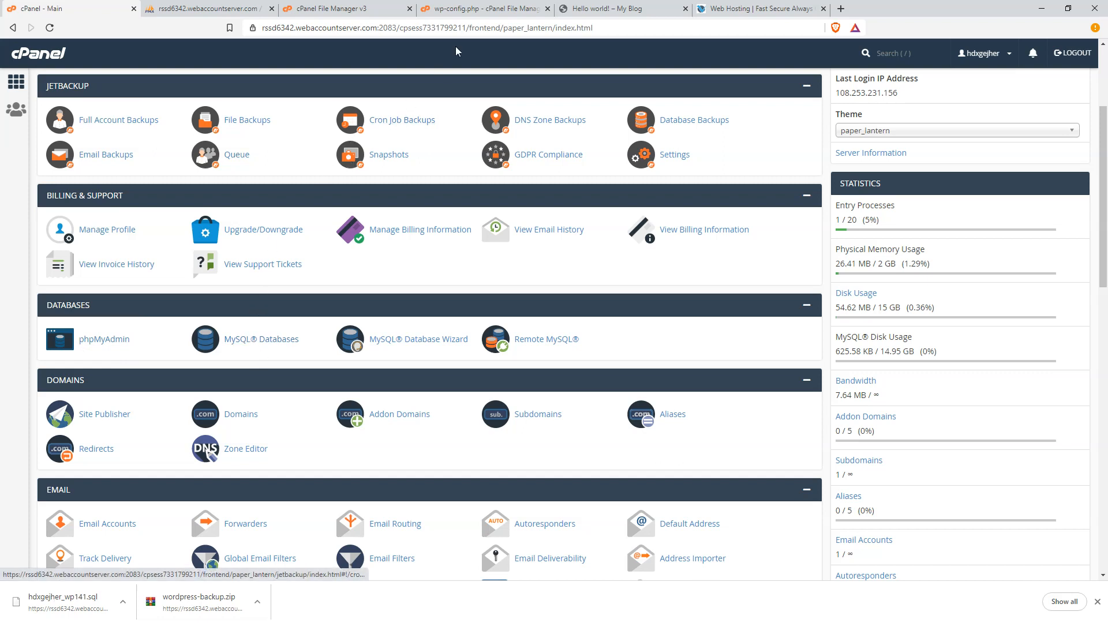
Step: Examine the database name, user, password and host definitions in wp-config.php, recheck File Manager and the blog post, and reopen the cPanel main page
click(453, 6)
drag(11, 321, 173, 436)
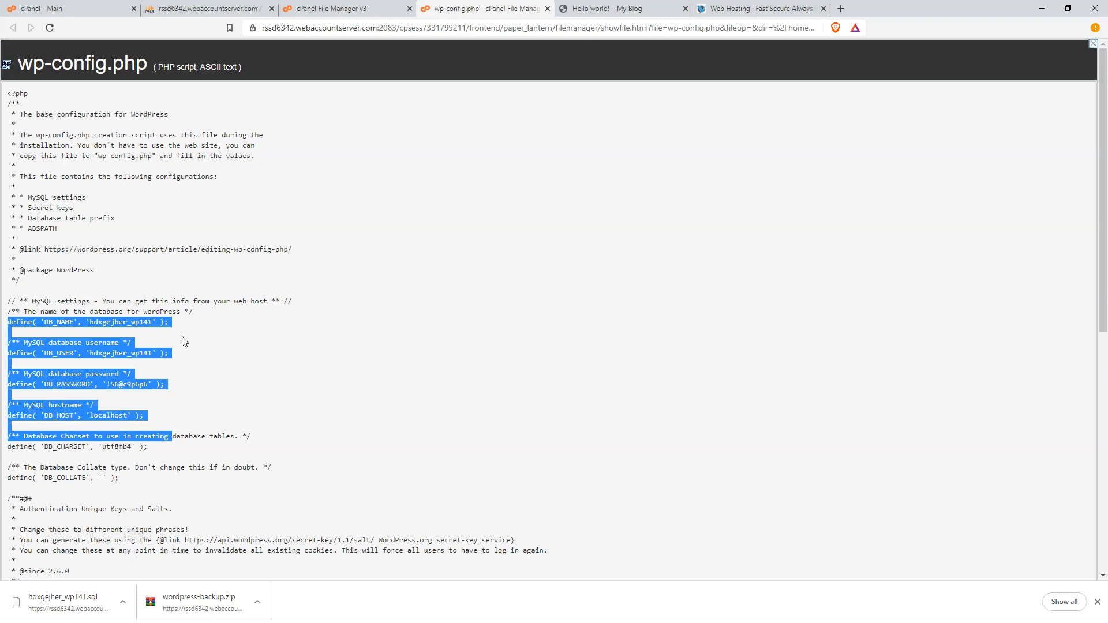
key(ctrl+shift+Tab)
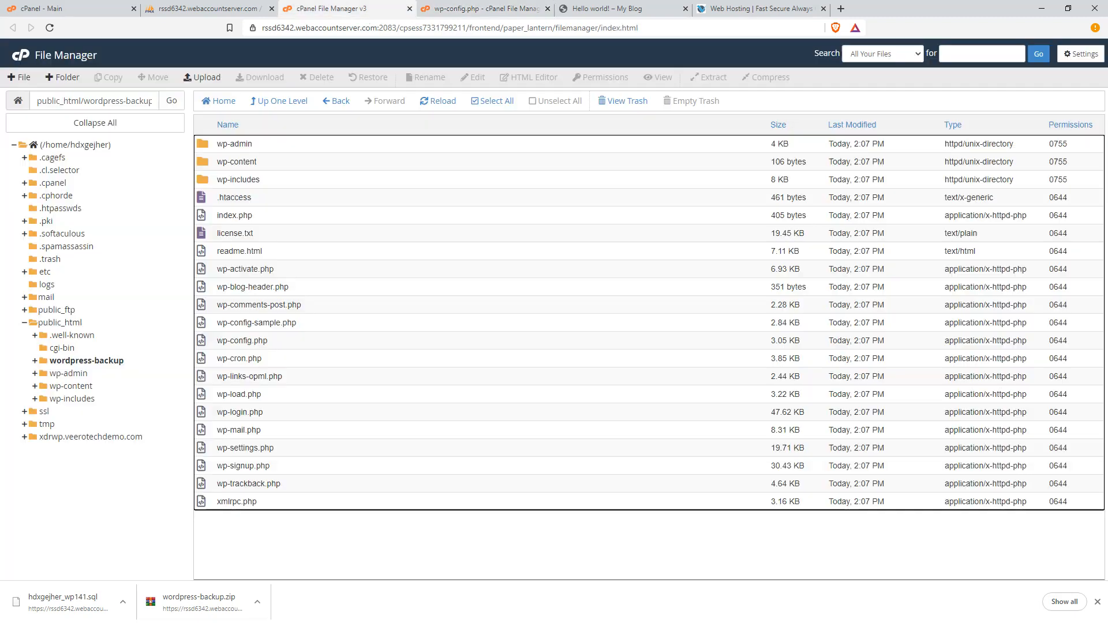
key(ctrl+Tab)
key(ctrl+Tab)
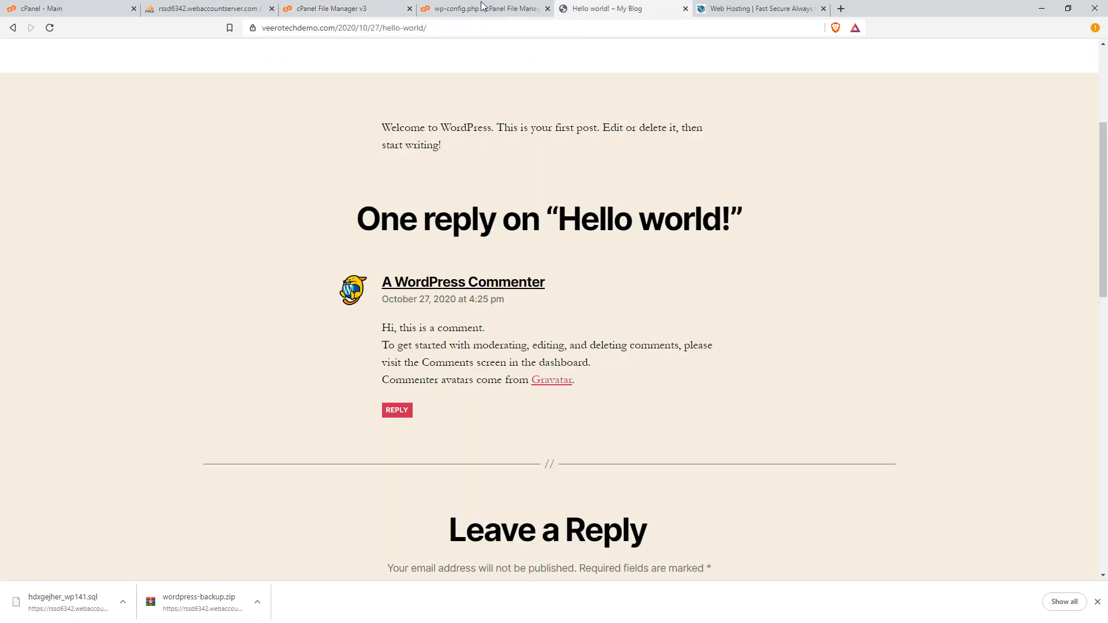
key(ctrl+1)
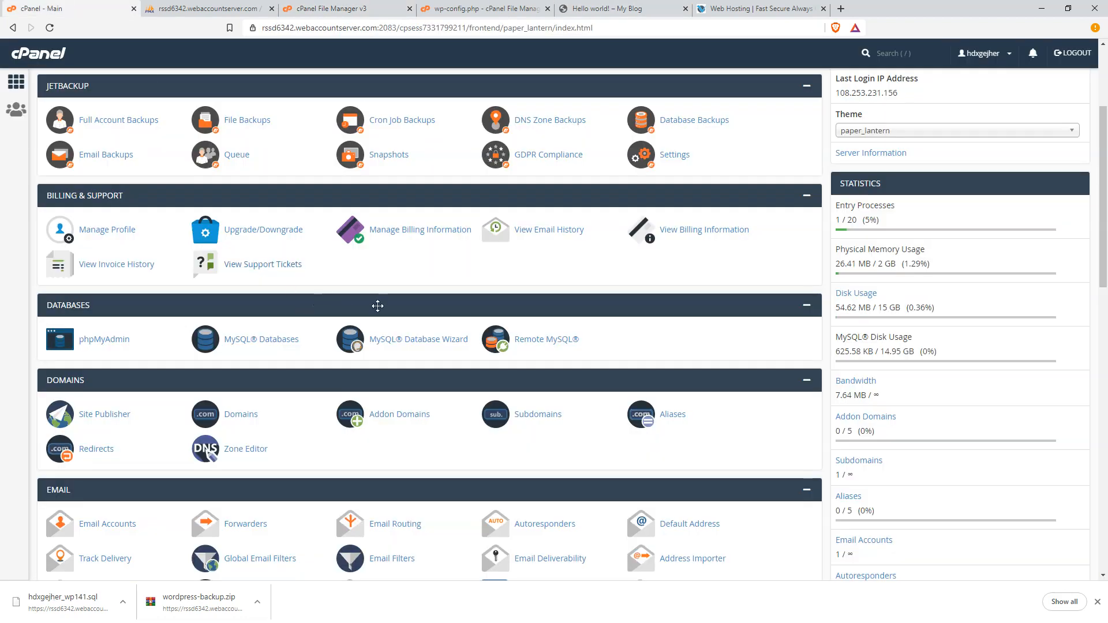